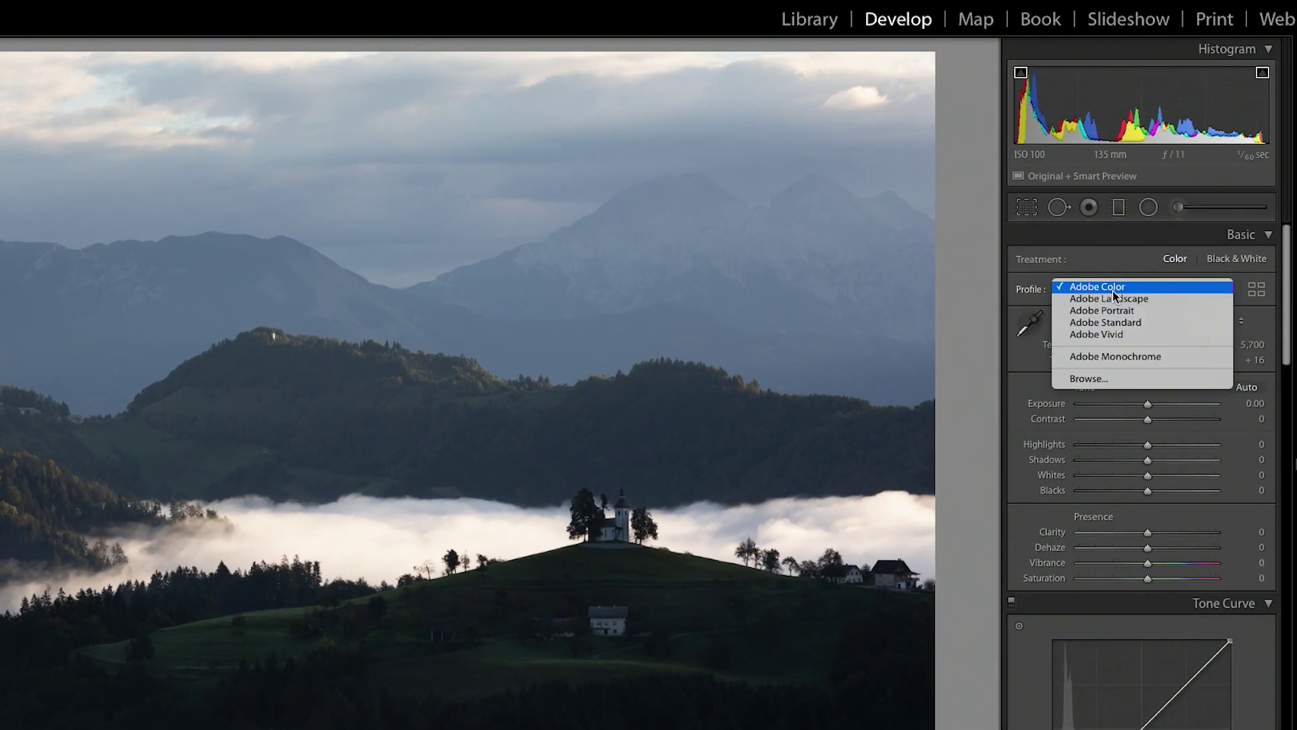
- Leave Adobe Color checked in the profile list, then scroll the right panel to Calibration and back to Basic
left_click(1126, 241)
left_click(1126, 241)
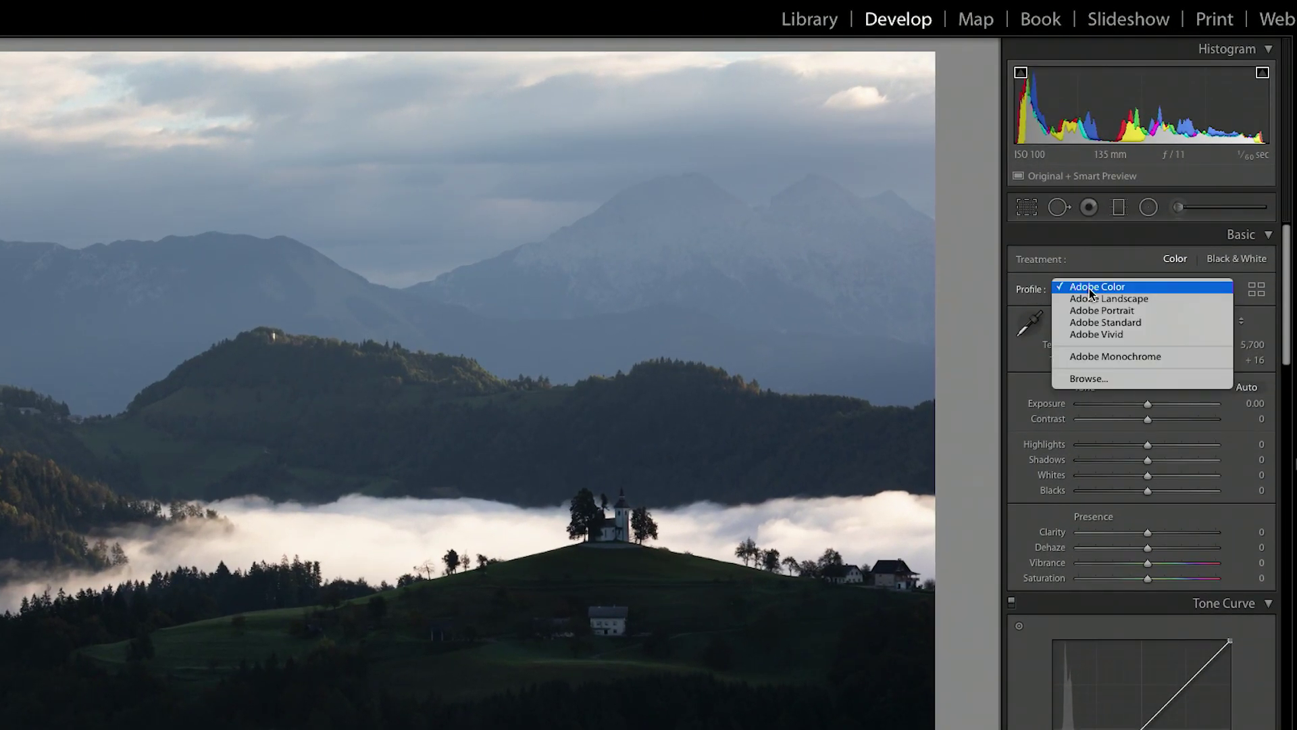
left_click(1091, 288)
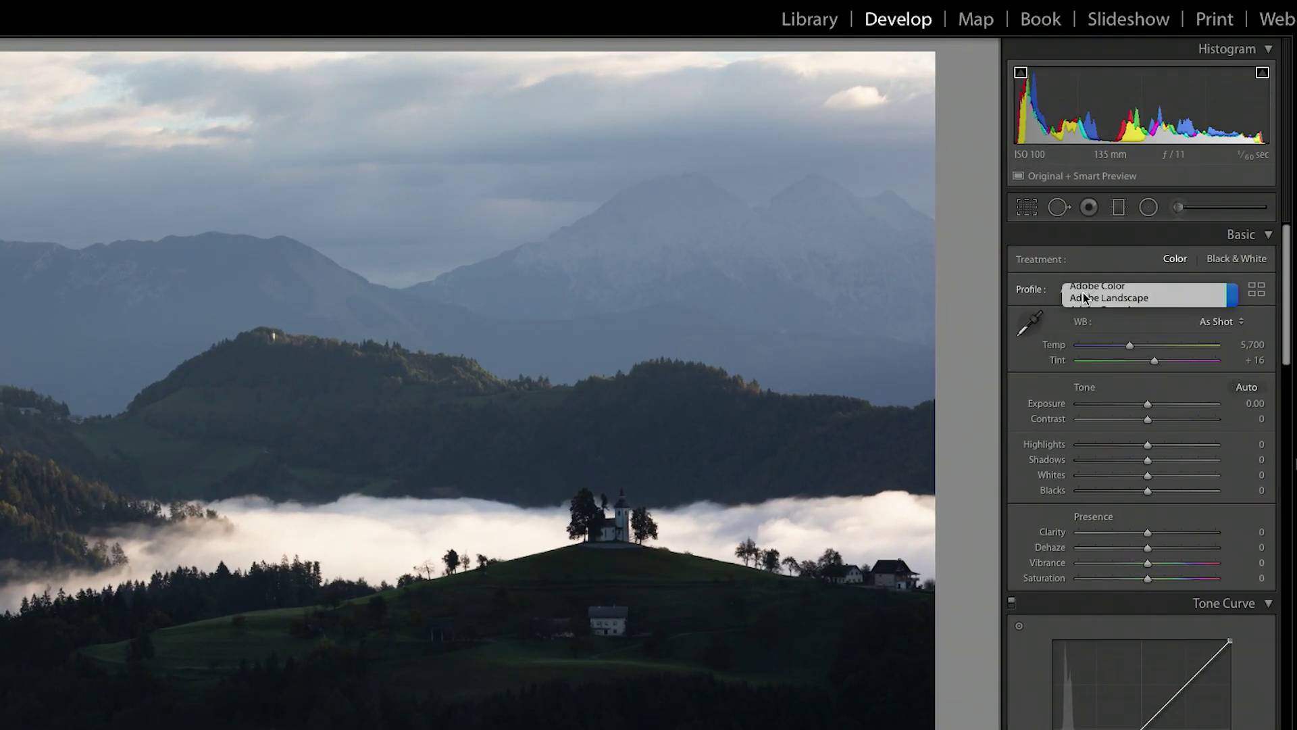
scroll(1291, 558, "down", 15)
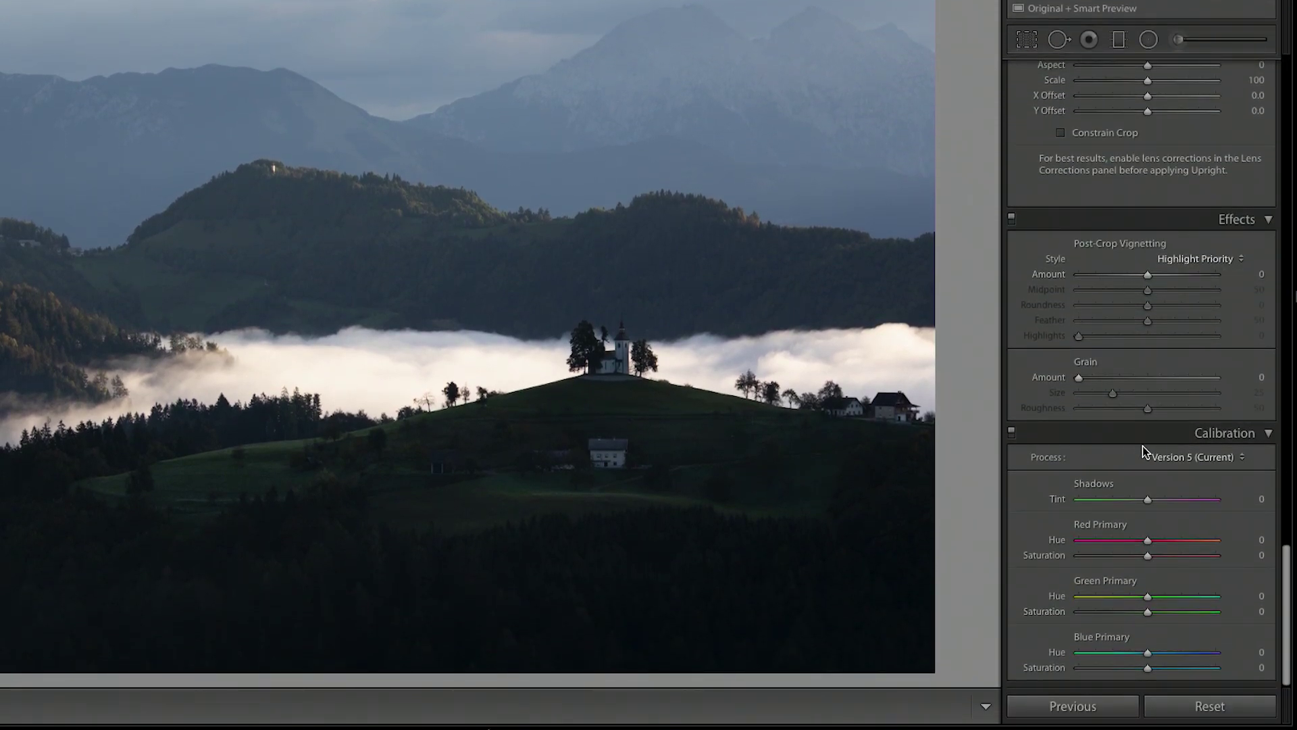
scroll(1144, 451, "up", 15)
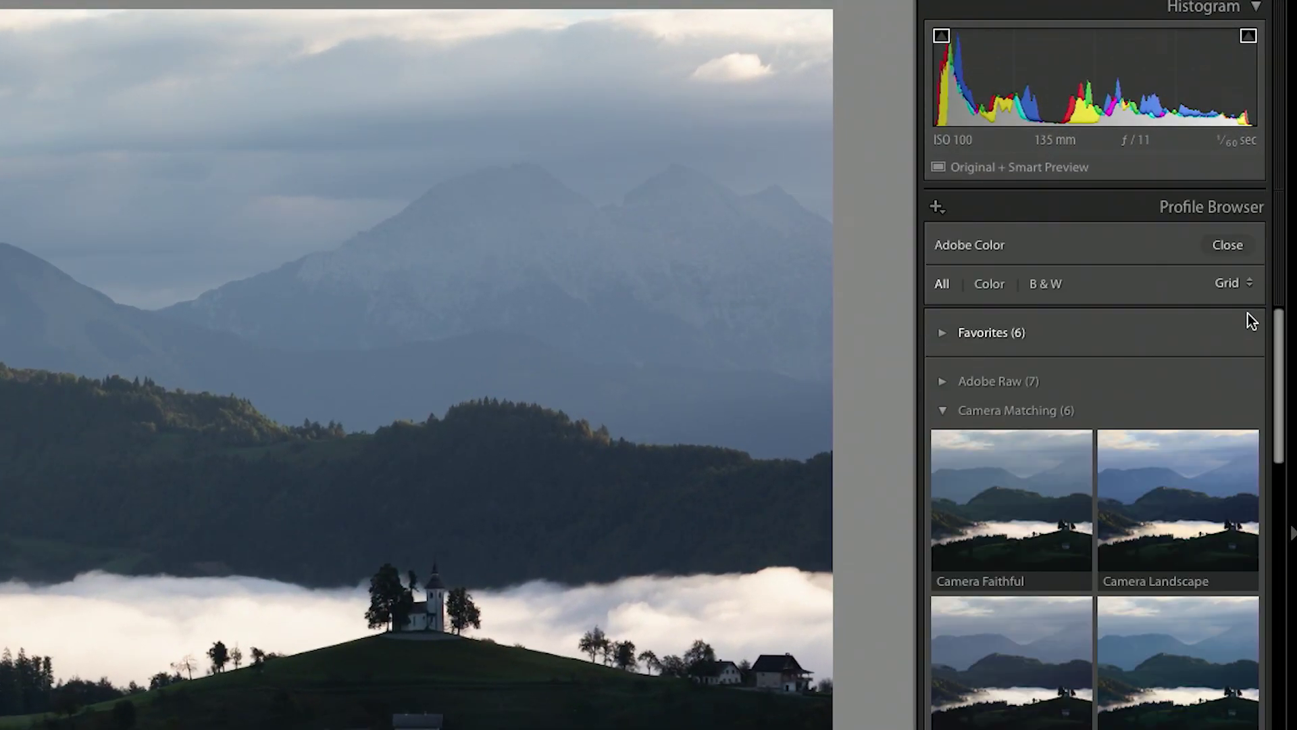
- Open the profile browser as thumbnails and collapse and expand the Camera Matching, Artistic and B&W groups
left_click(1226, 245)
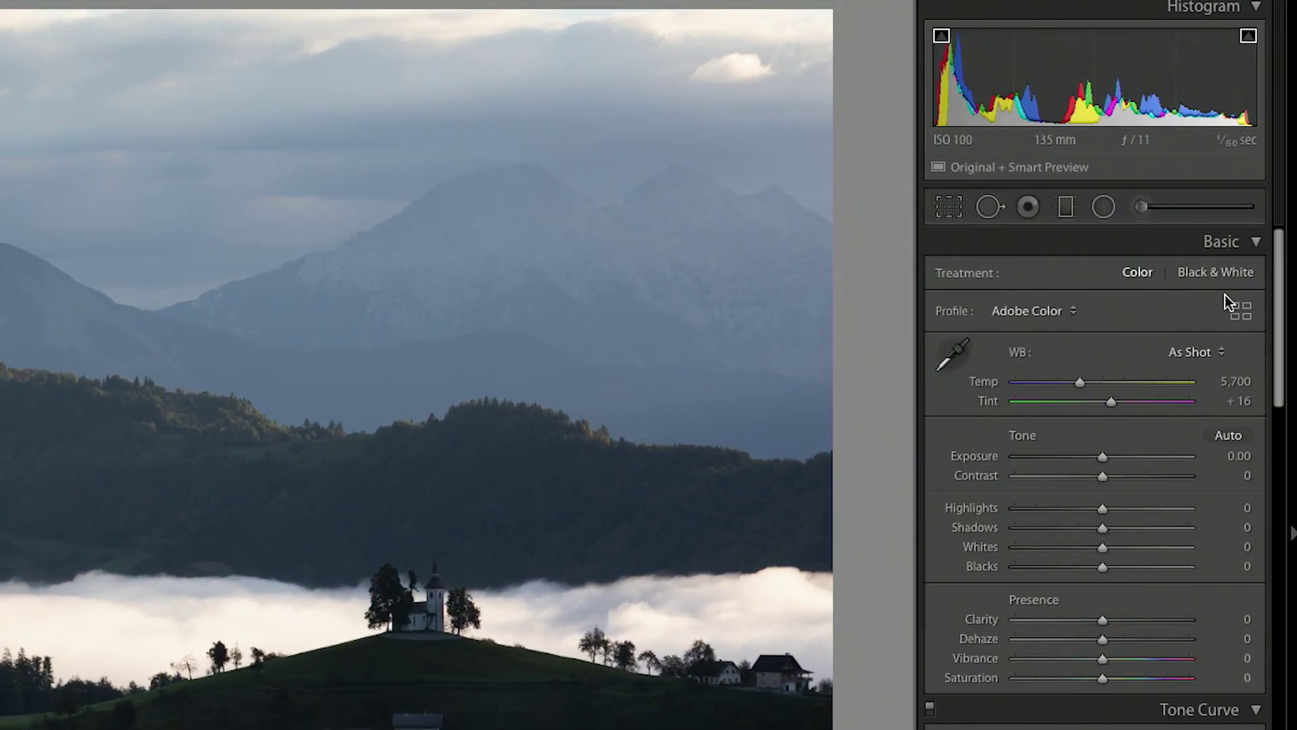
left_click(1051, 312)
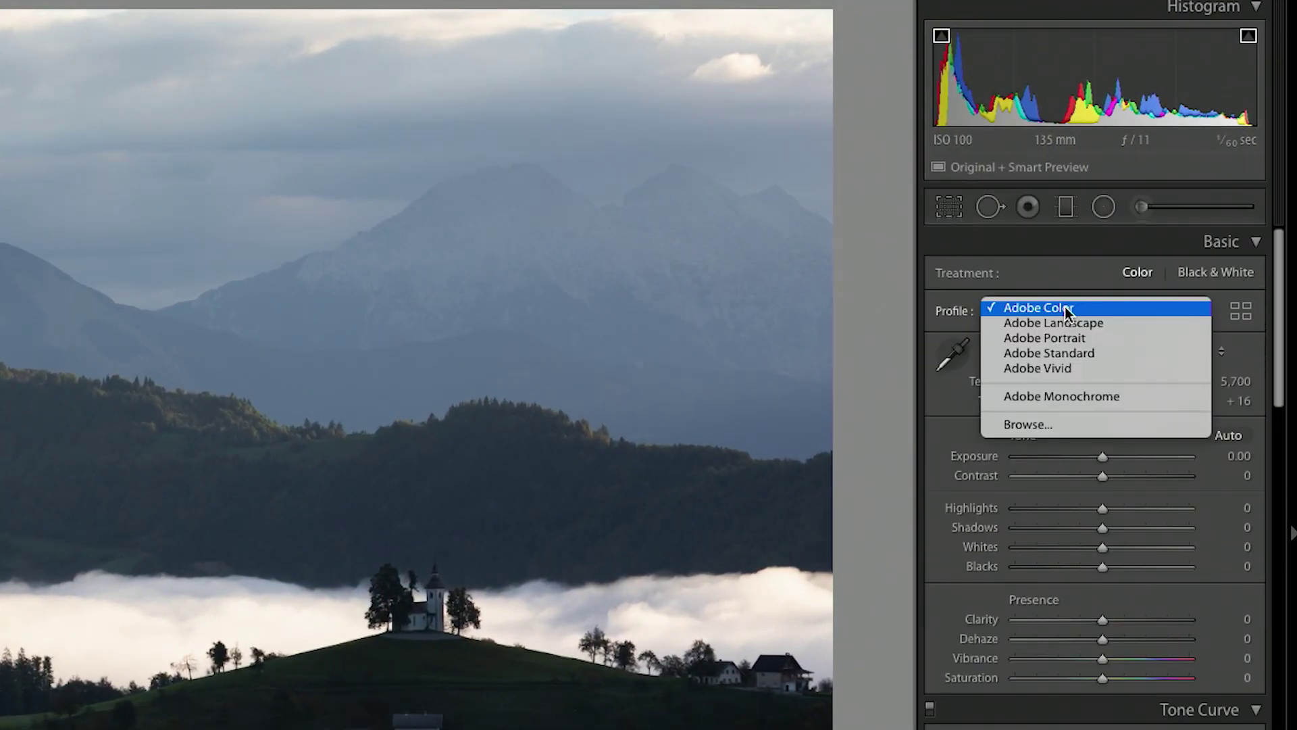
left_click(1236, 315)
left_click(1240, 311)
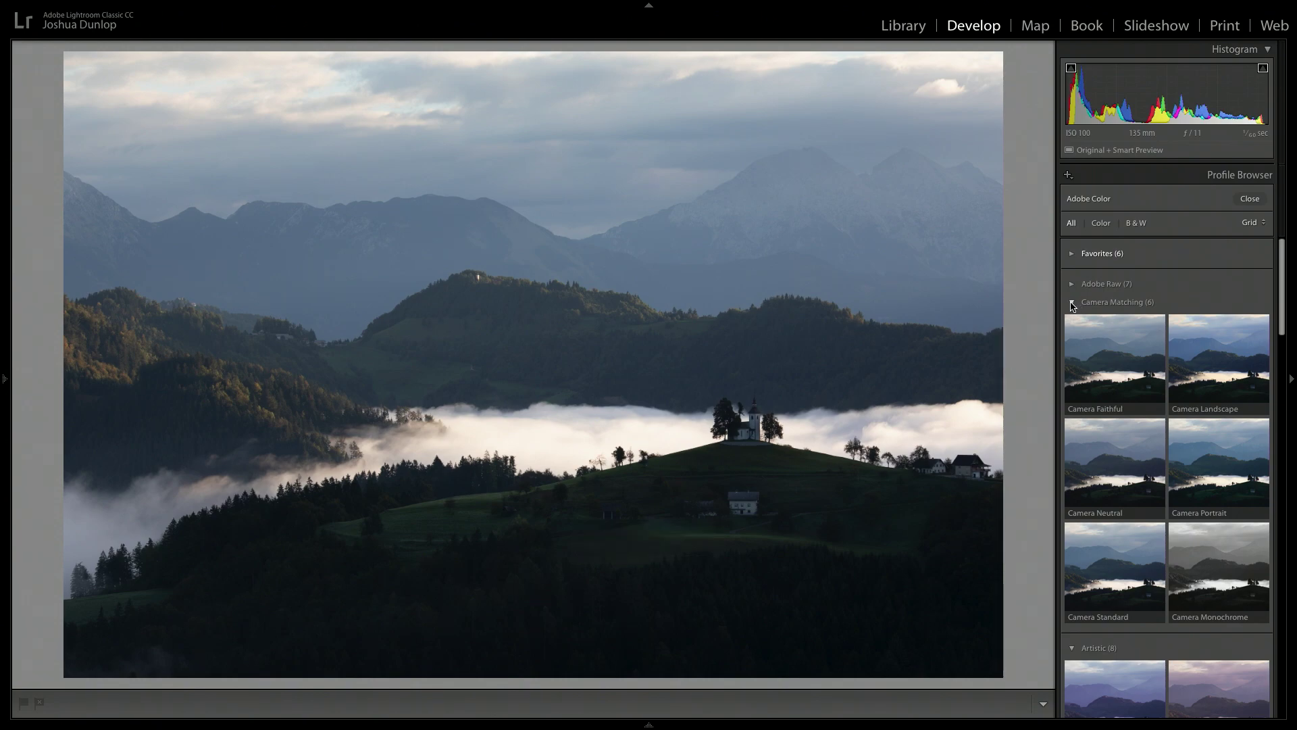
left_click(1072, 303)
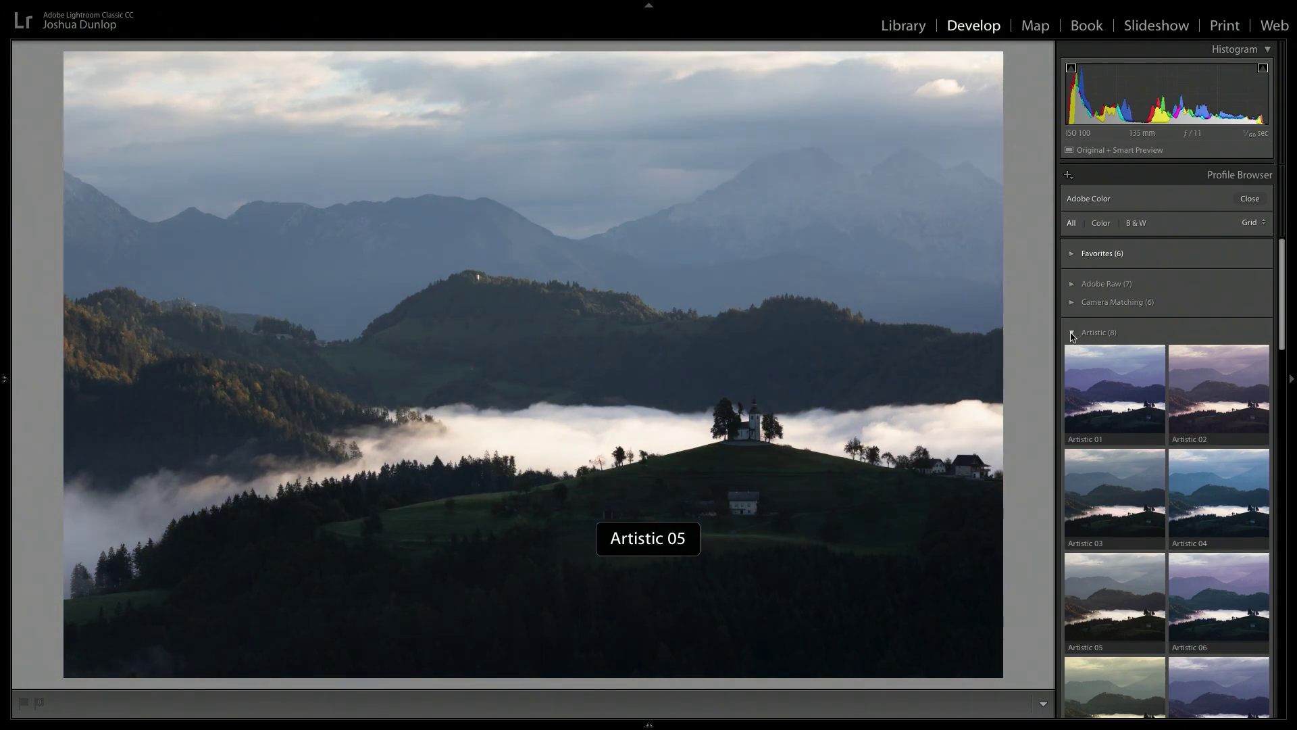
left_click(1072, 333)
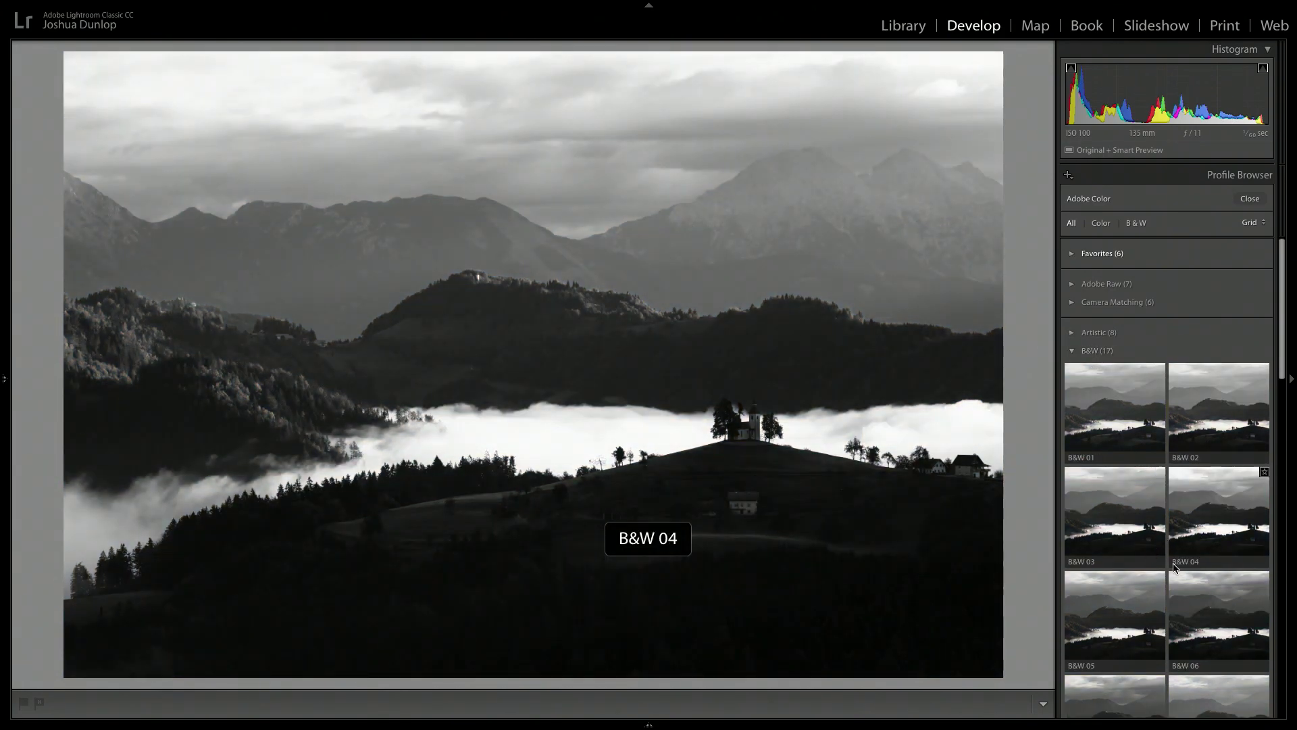
left_click(1073, 351)
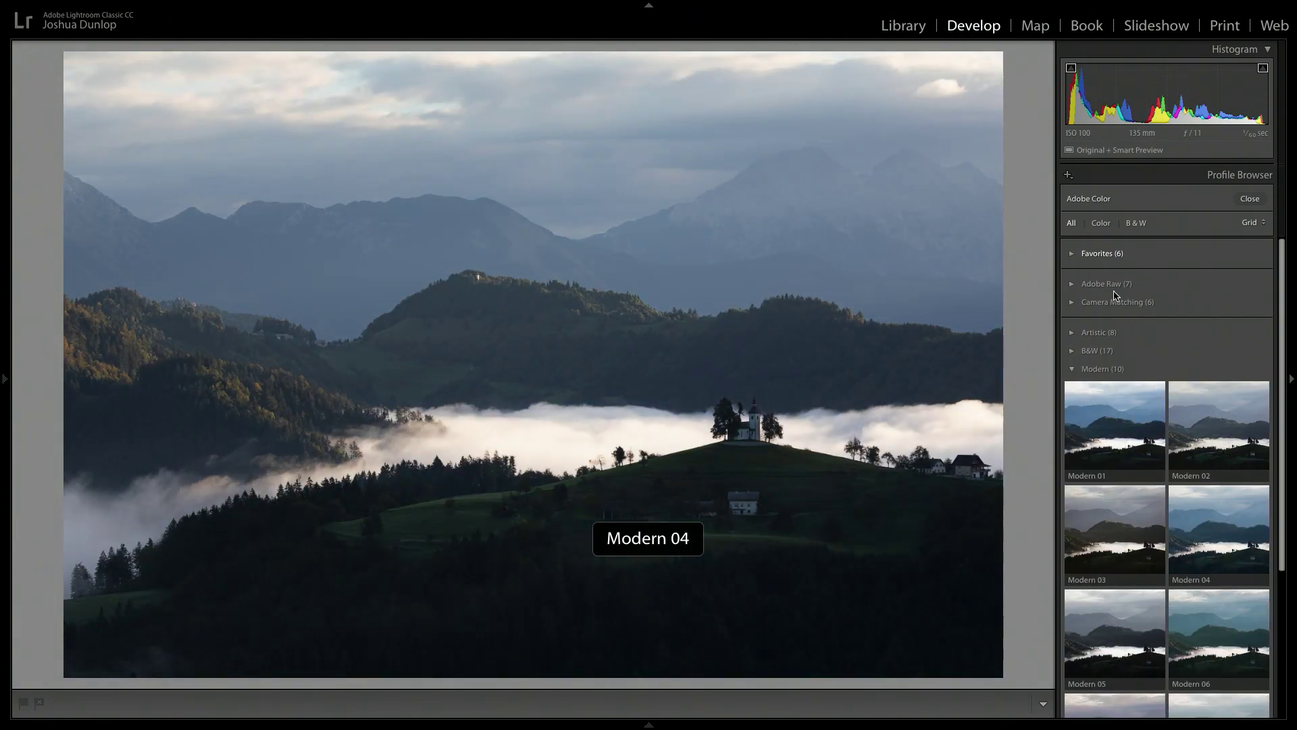
left_click(1072, 303)
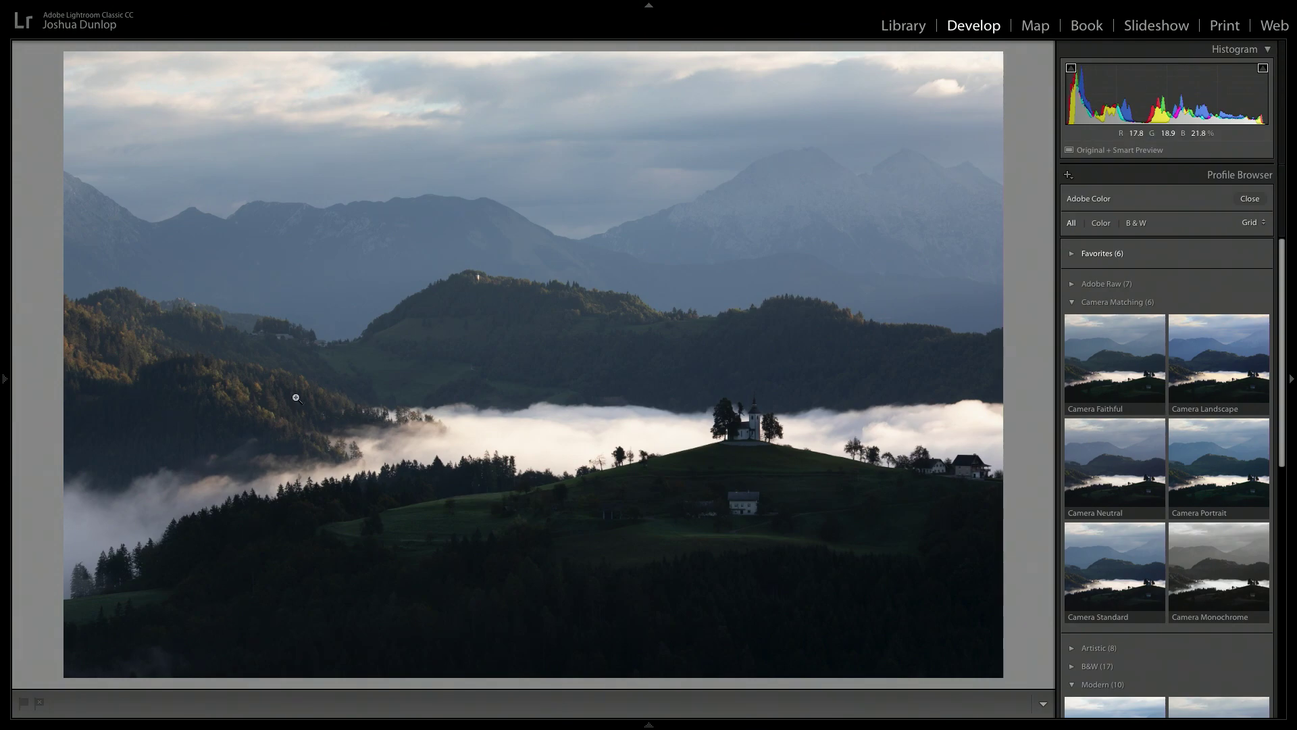
- Apply the Camera Landscape profile and close the profile browser
left_click_drag(296, 398, 266, 385)
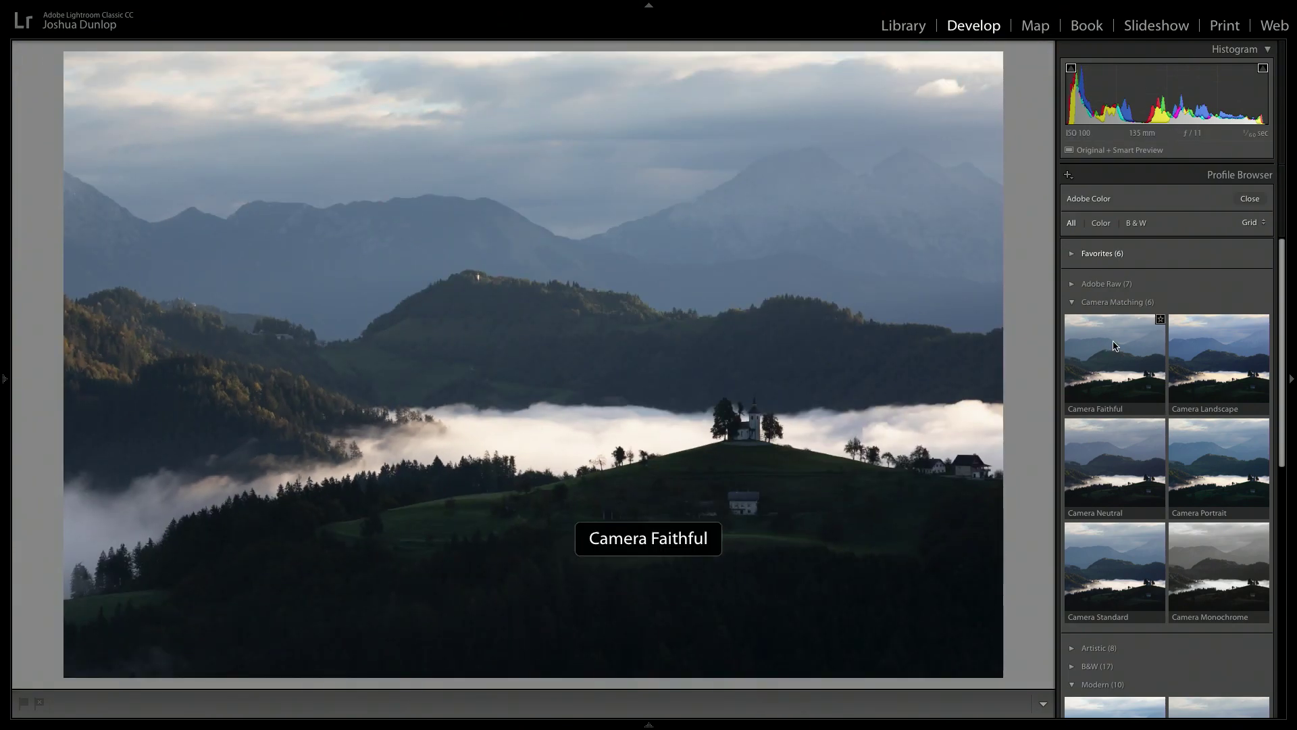
left_click(1209, 352)
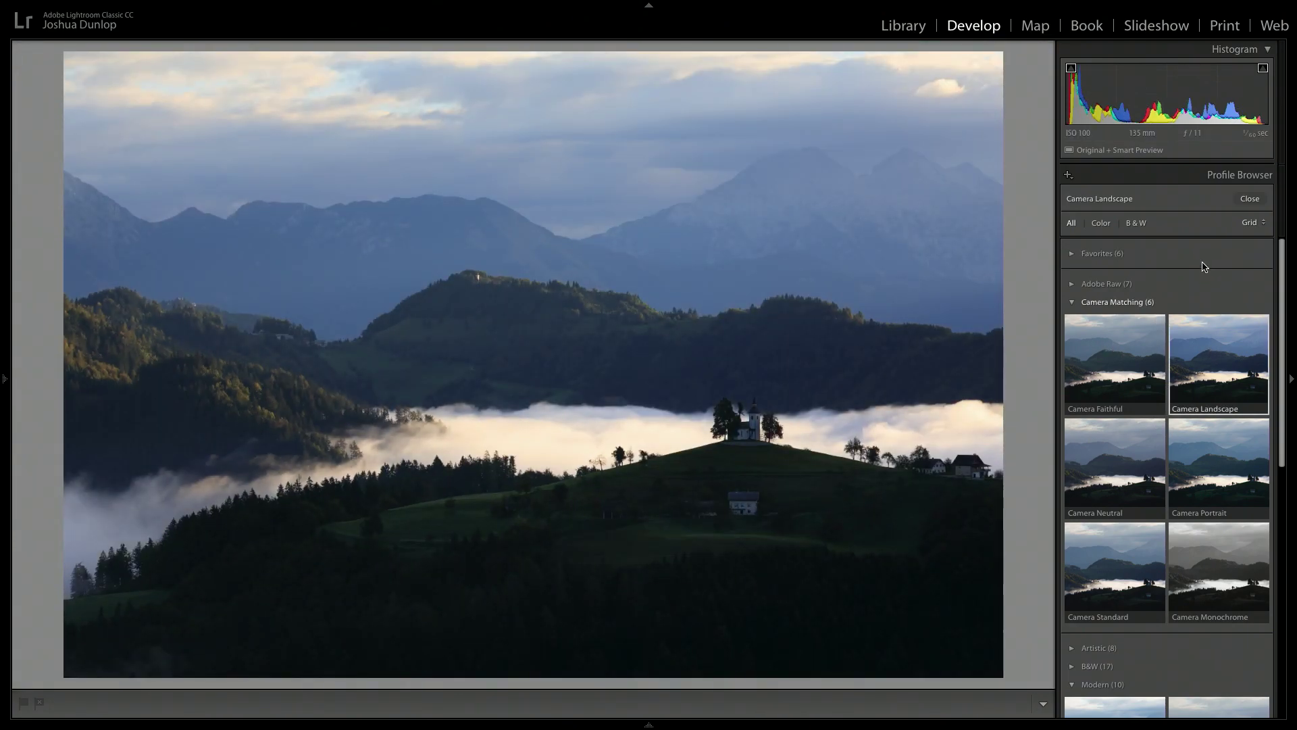
left_click(1249, 199)
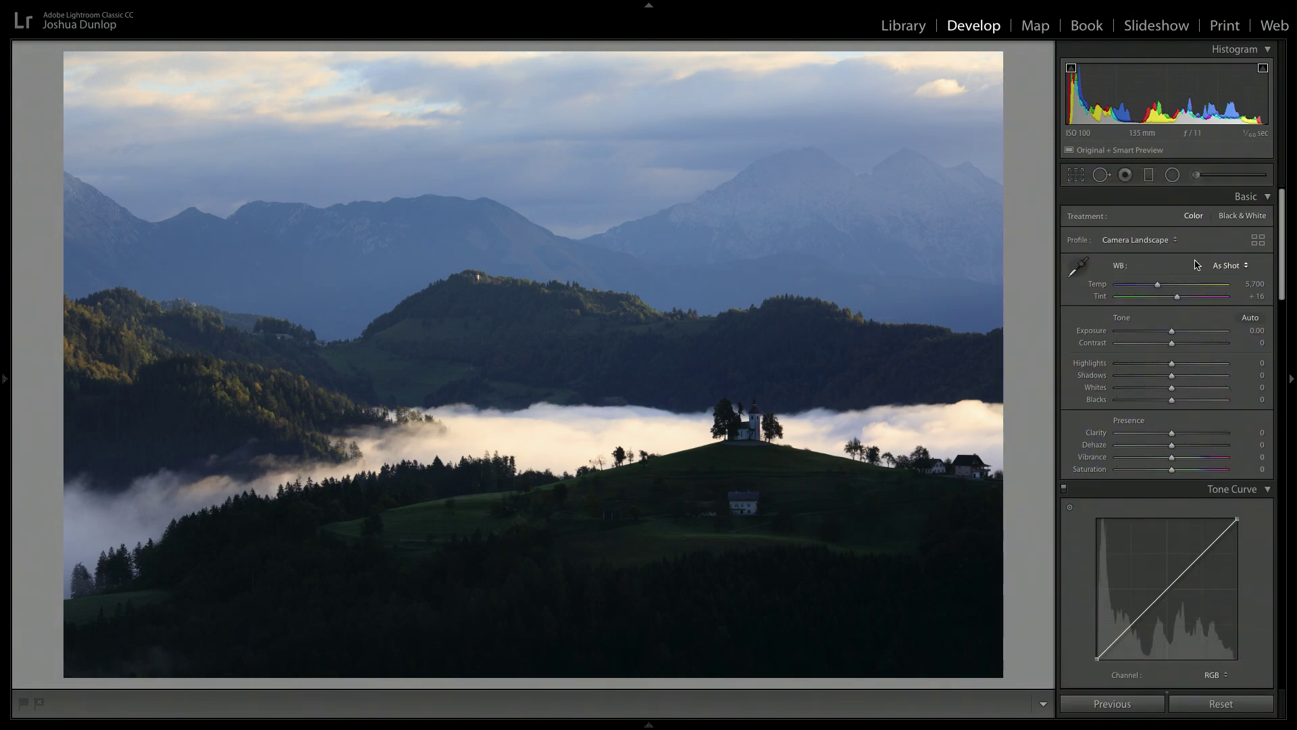
scroll(1183, 345, "down", 15)
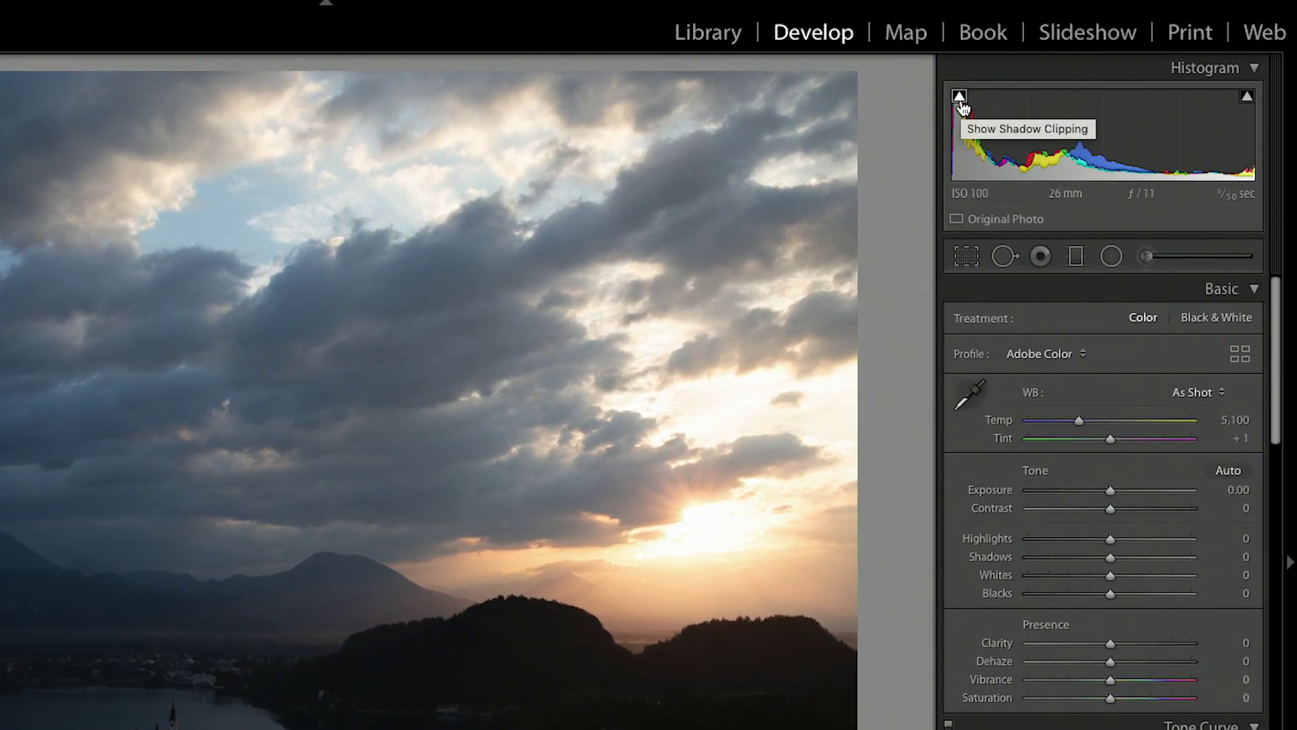
- Show the highlight clipping warning, and inspect the sun at 1:1 before returning to the fitted view
mouse_move(1248, 105)
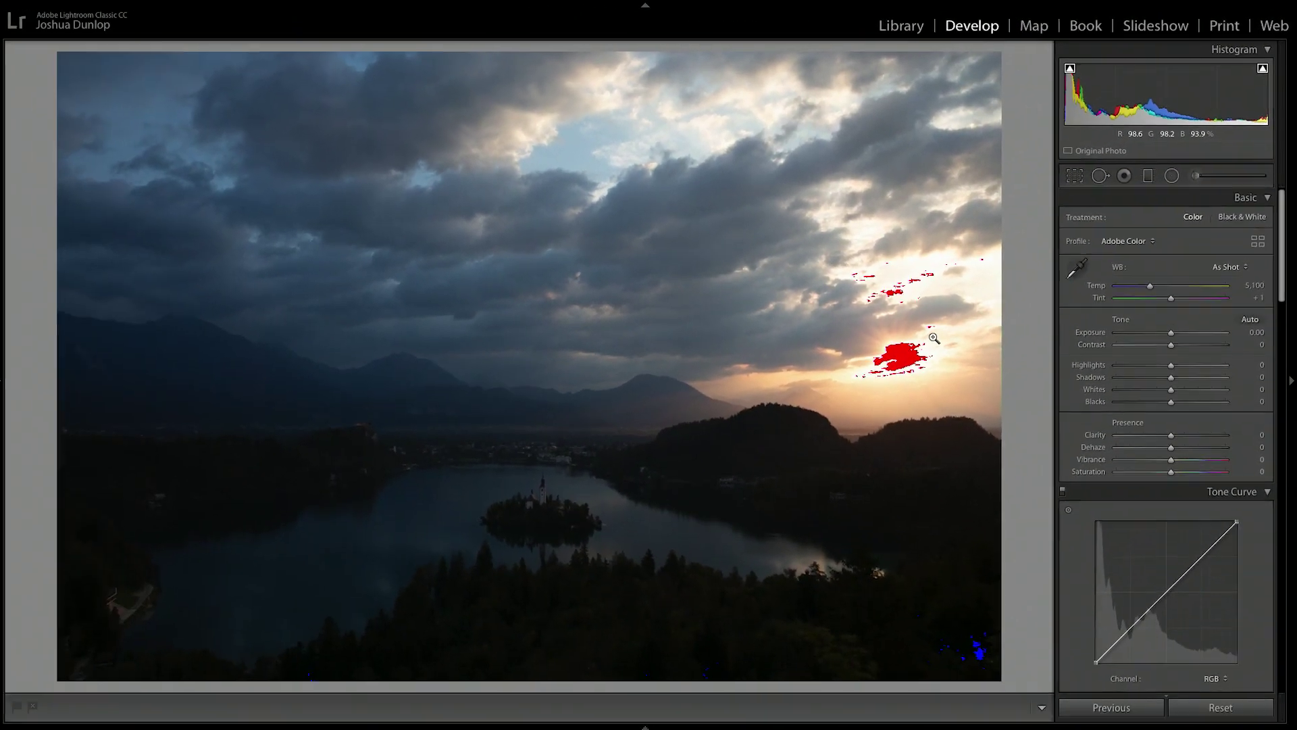
left_click(731, 572)
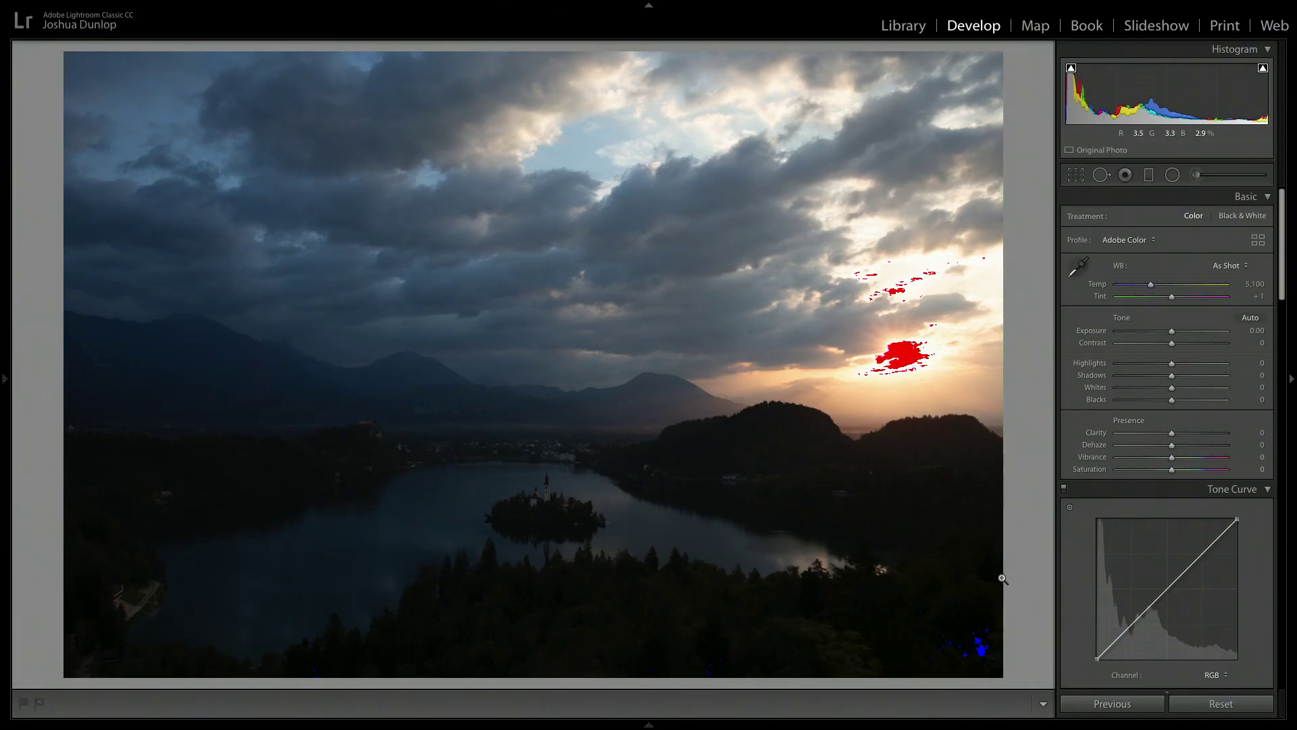
left_click(861, 356)
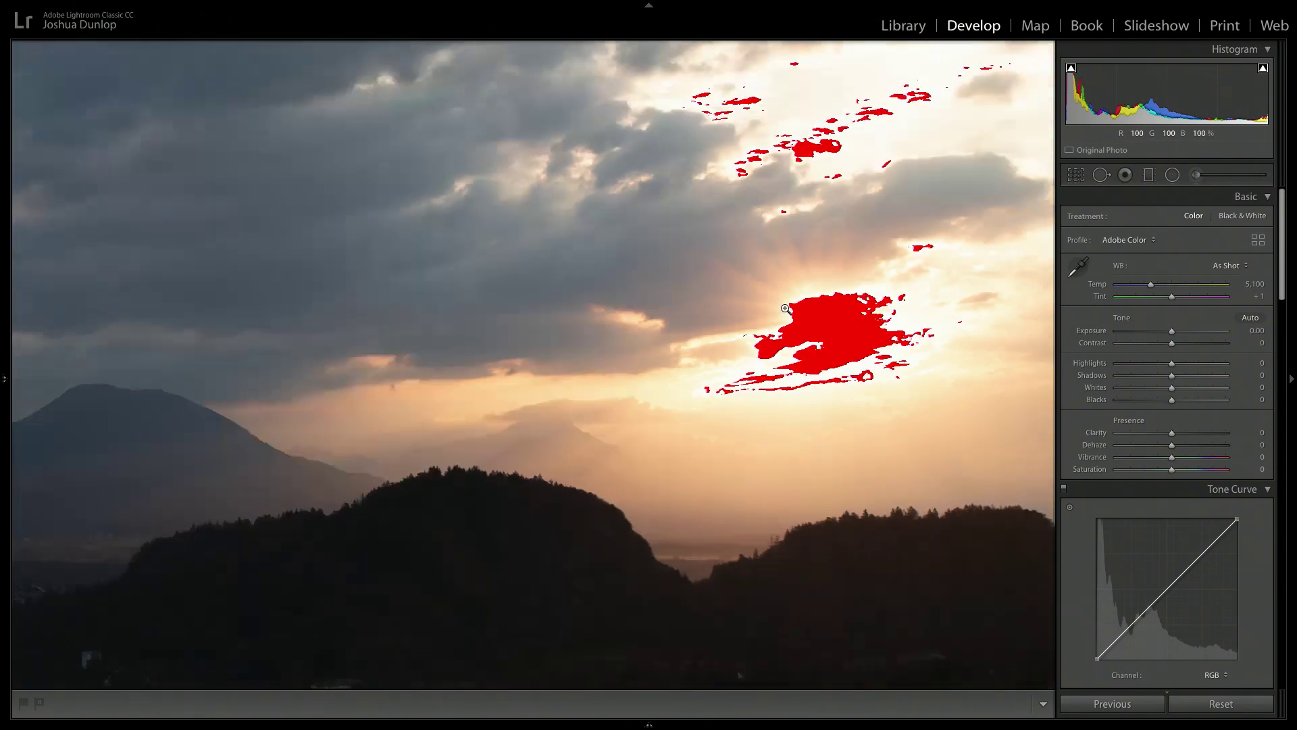
left_click(902, 351)
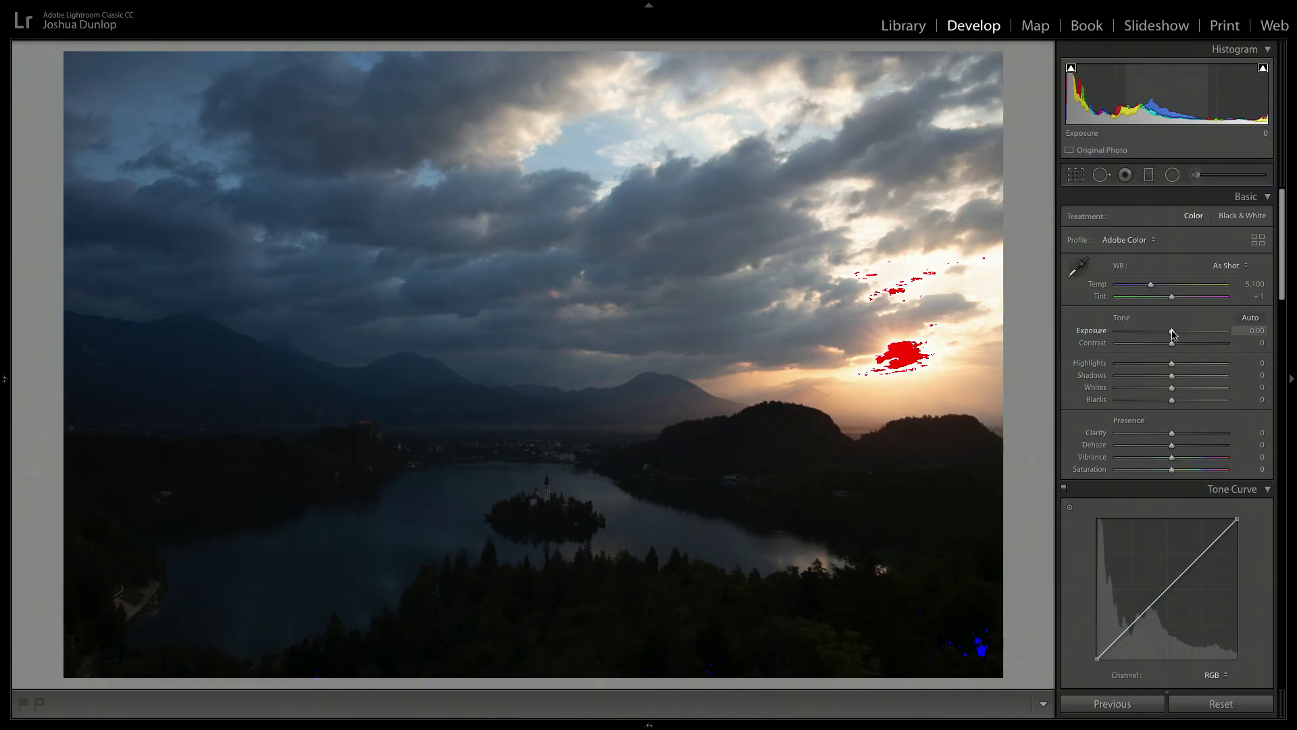
- Raise Exposure to +0.55, pull Highlights to −100, and set Whites to +19 after checking sky clipping
left_click_drag(1172, 334, 1108, 336)
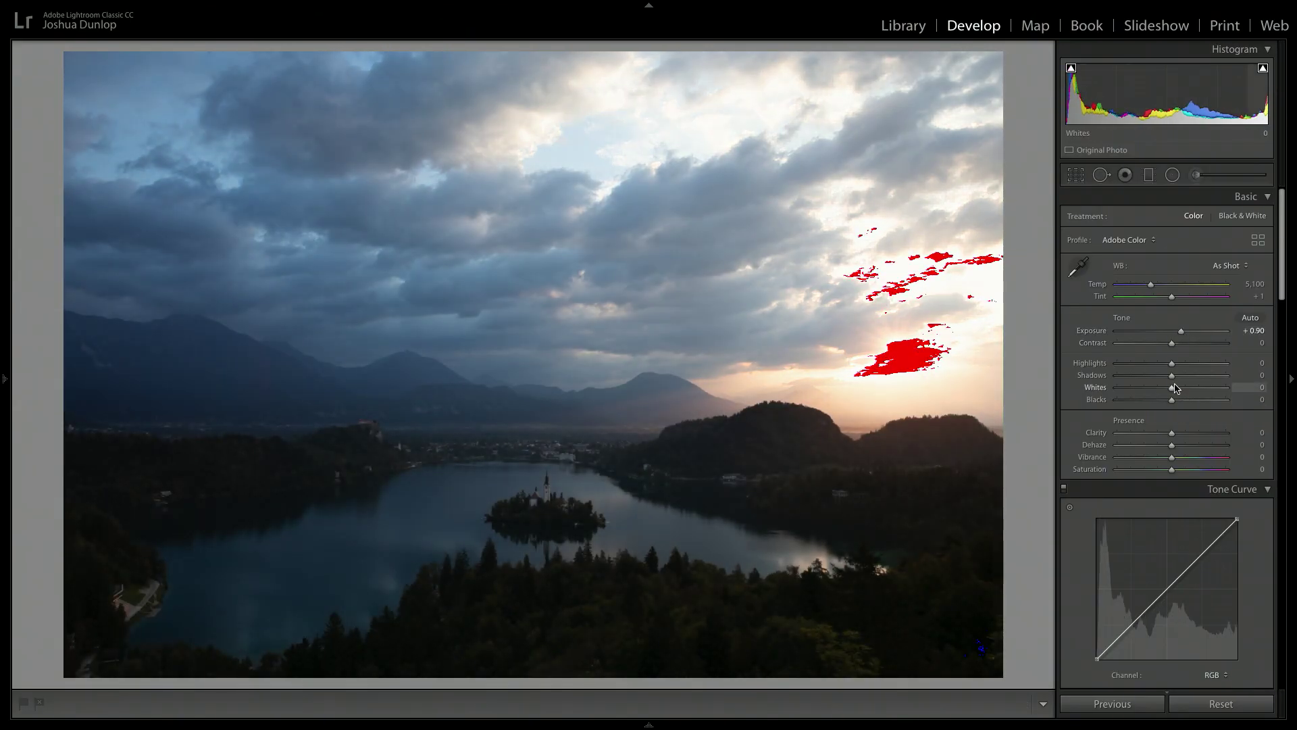
left_click_drag(1172, 365, 1225, 378)
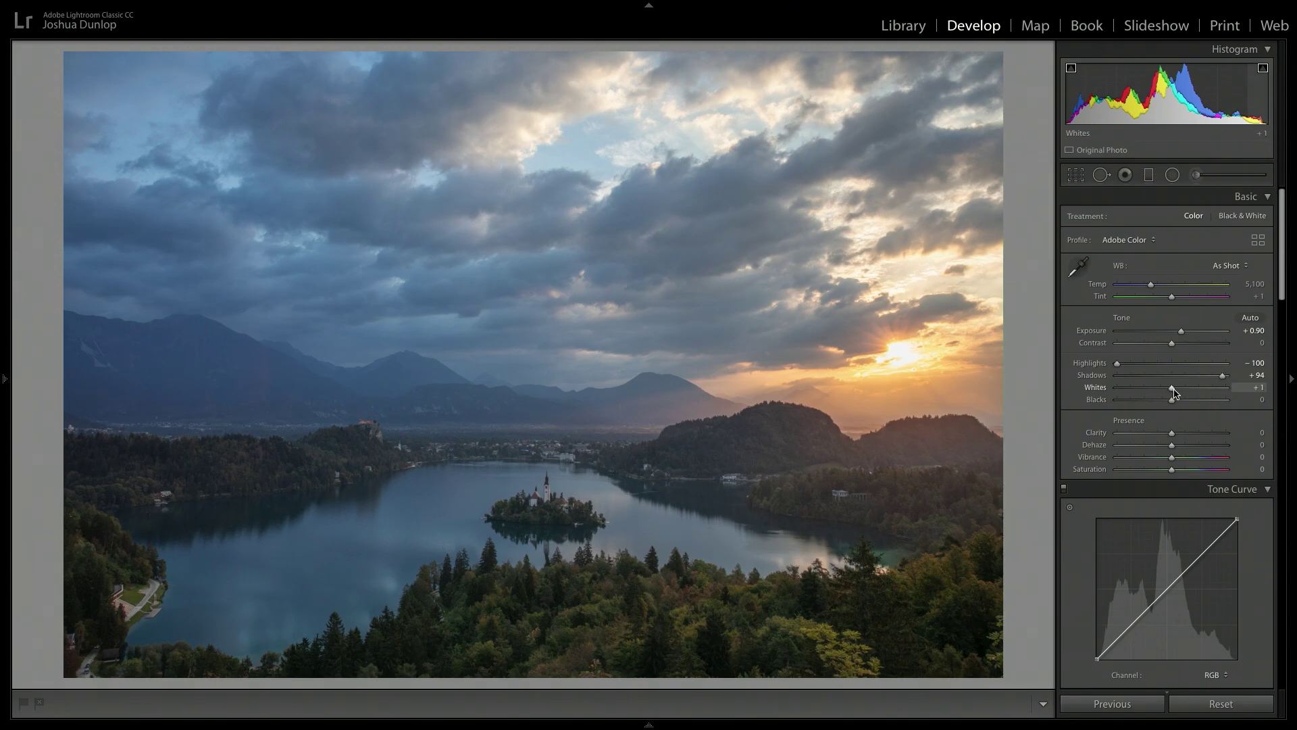
left_click_drag(1181, 390, 1199, 391)
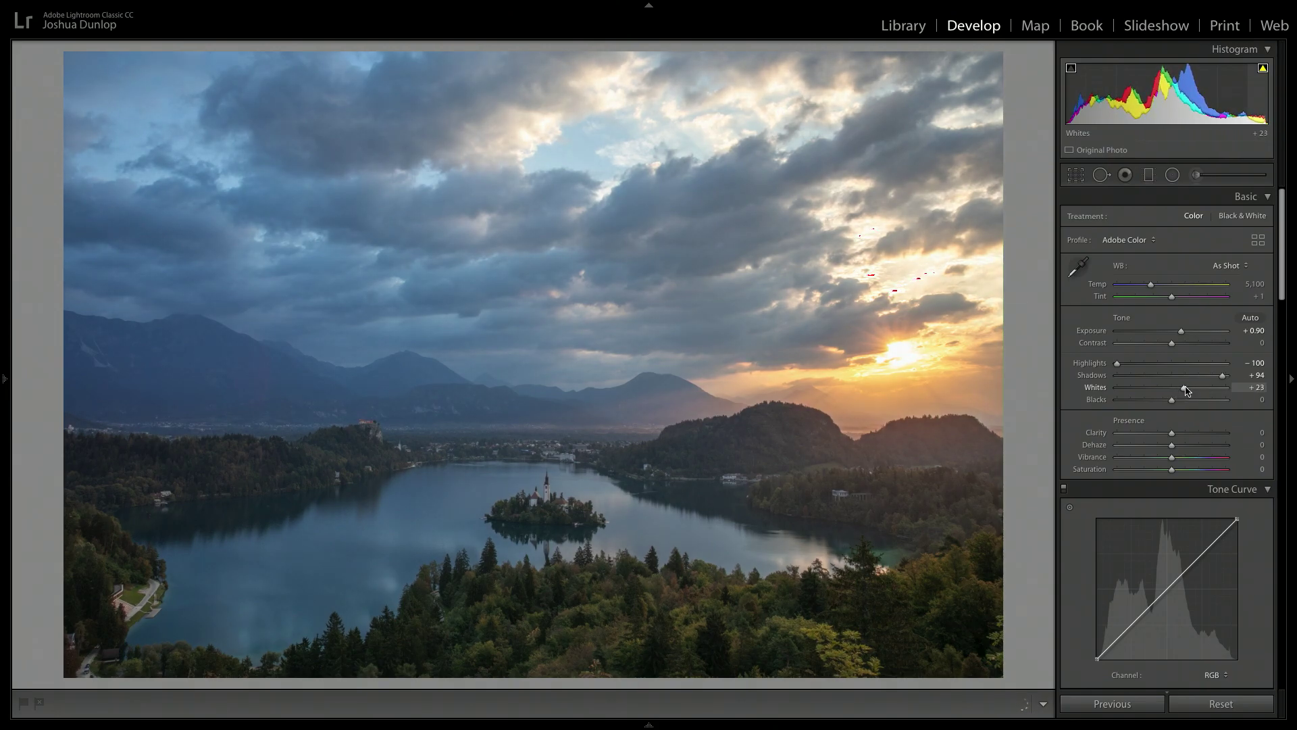
key("j")
left_click(894, 273)
left_click(889, 269)
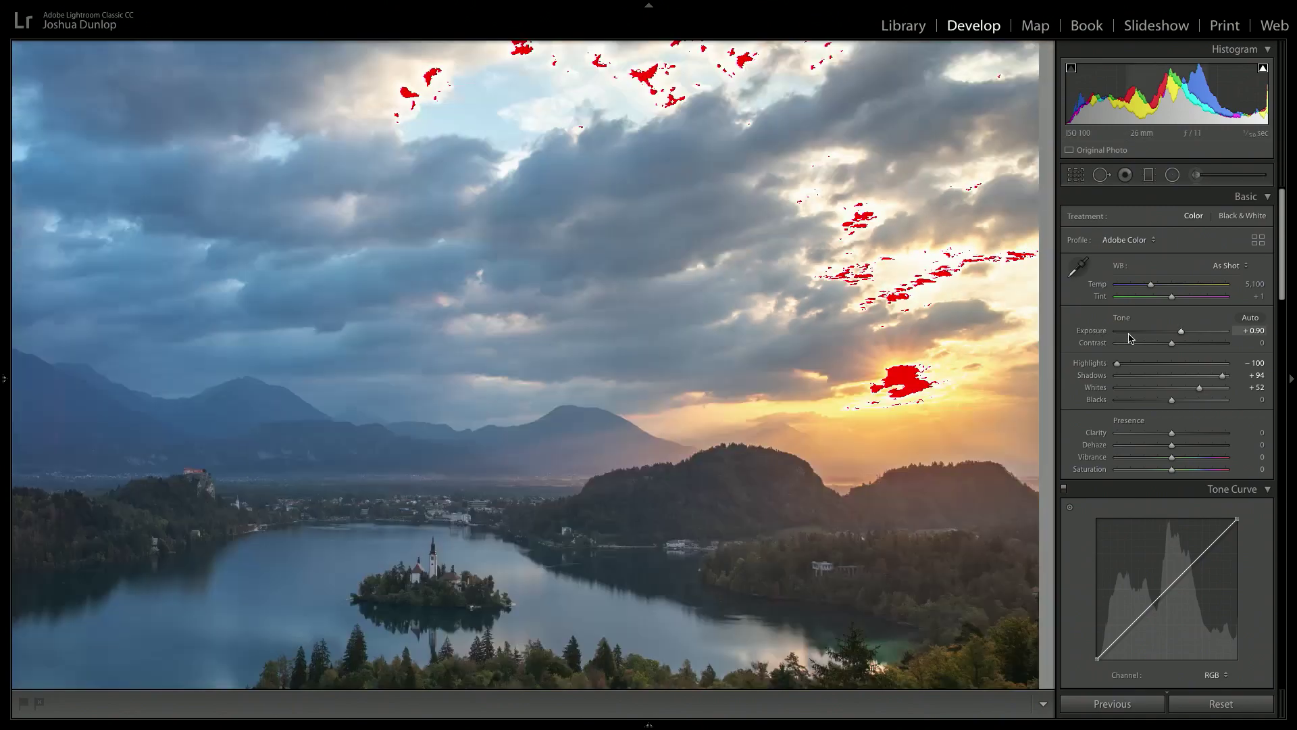
left_click_drag(1198, 390, 1160, 403)
- Lift the Blacks to reduce clipping in the dark trees, and add a little Contrast
left_click(956, 642)
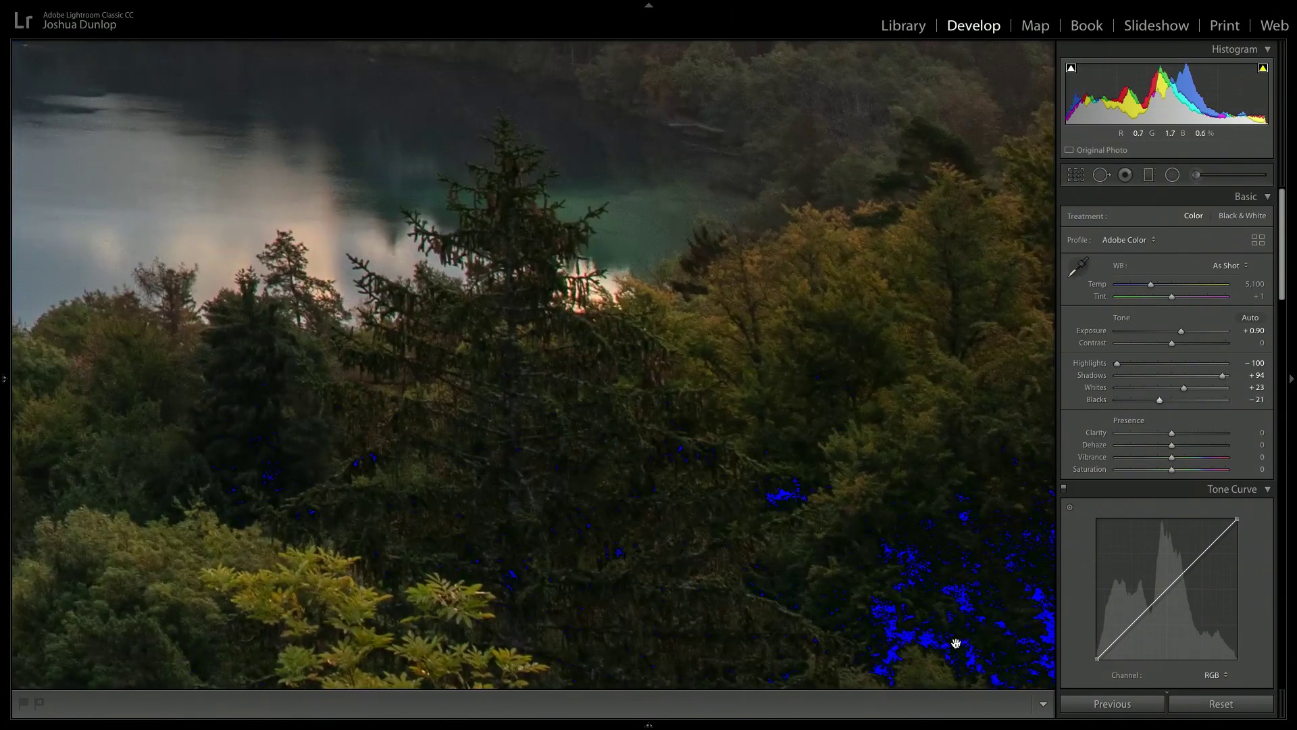
left_click(963, 644)
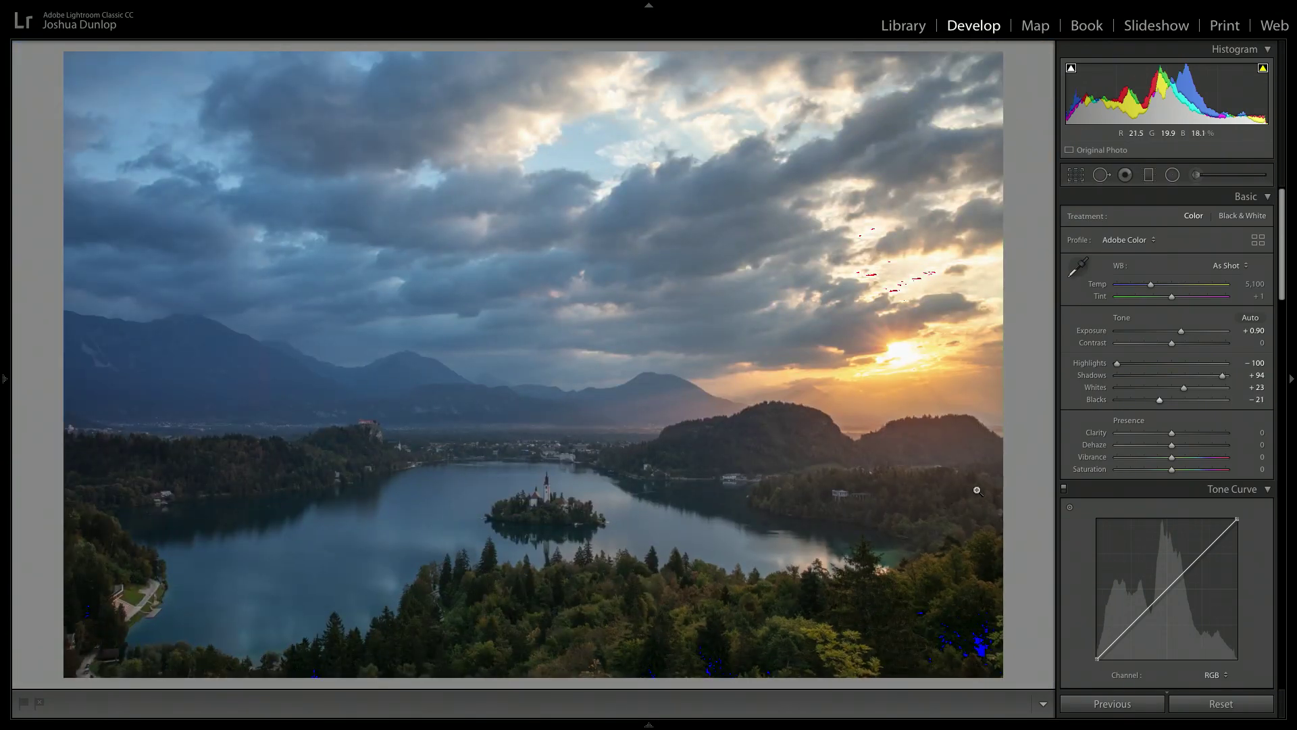
left_click_drag(1160, 403, 1186, 394)
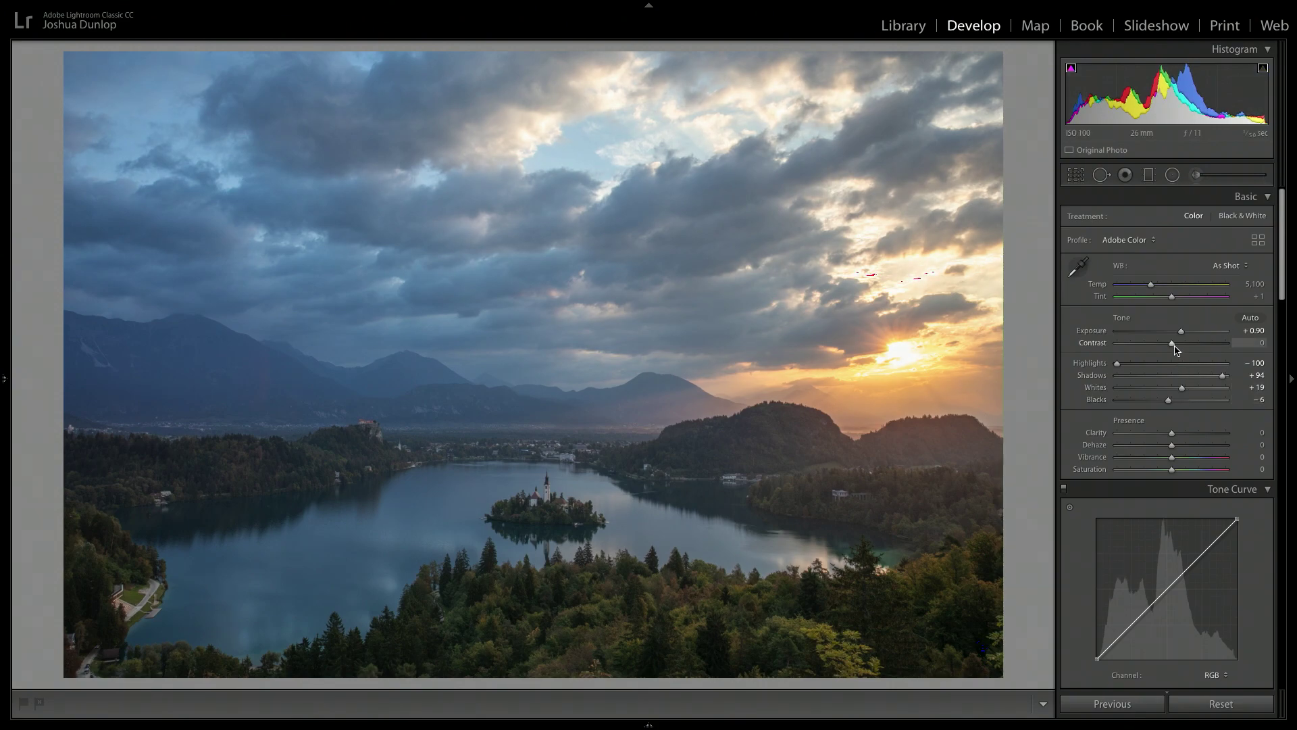
left_click_drag(1176, 349, 1177, 332)
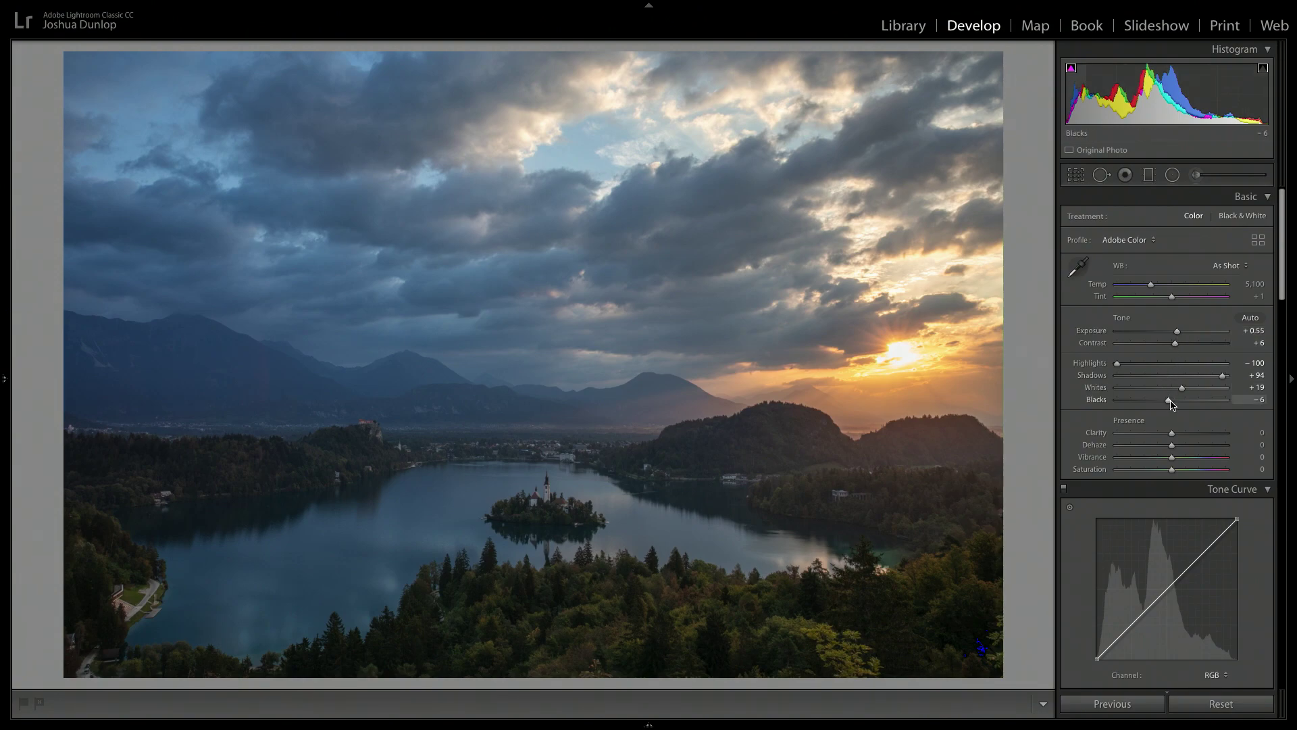
left_click_drag(1166, 401, 1170, 401)
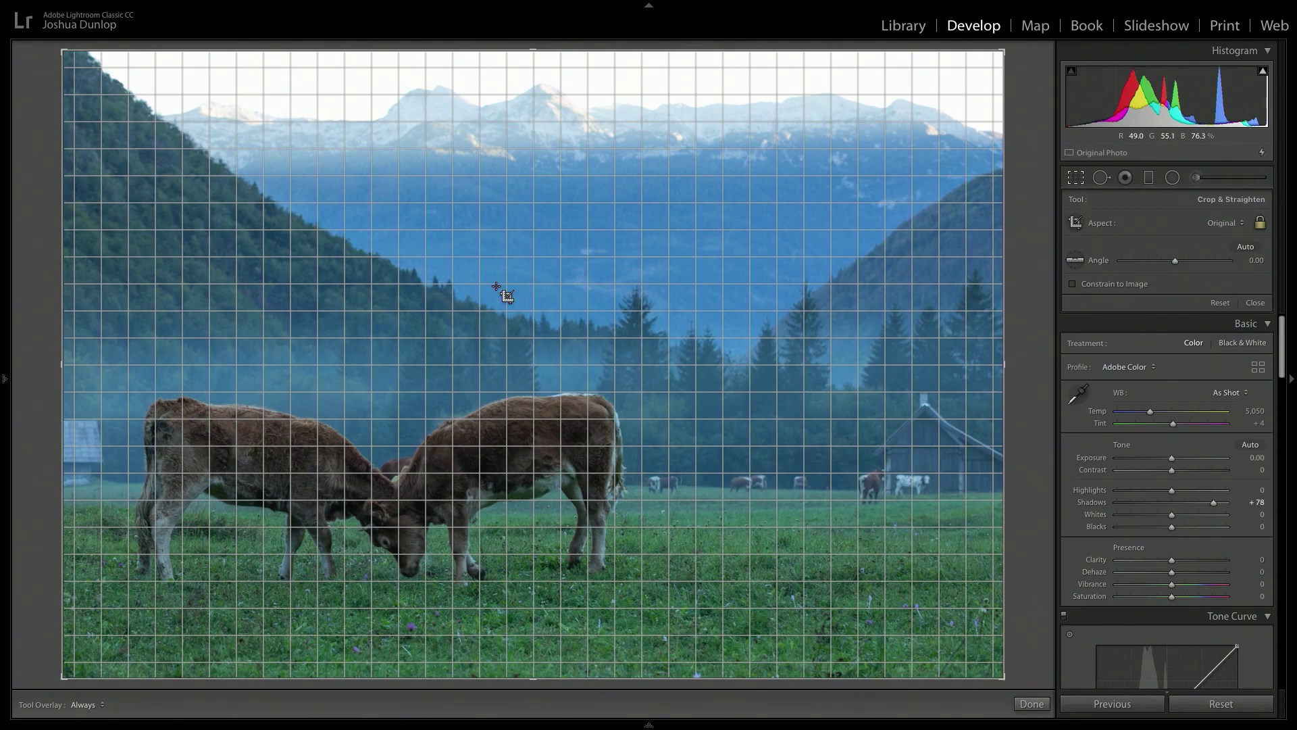
- Cycle the crop overlays through thirds, diagonals, grid, triangle and golden spiral, flipping their orientation
key("o")
key("o")
key("o")
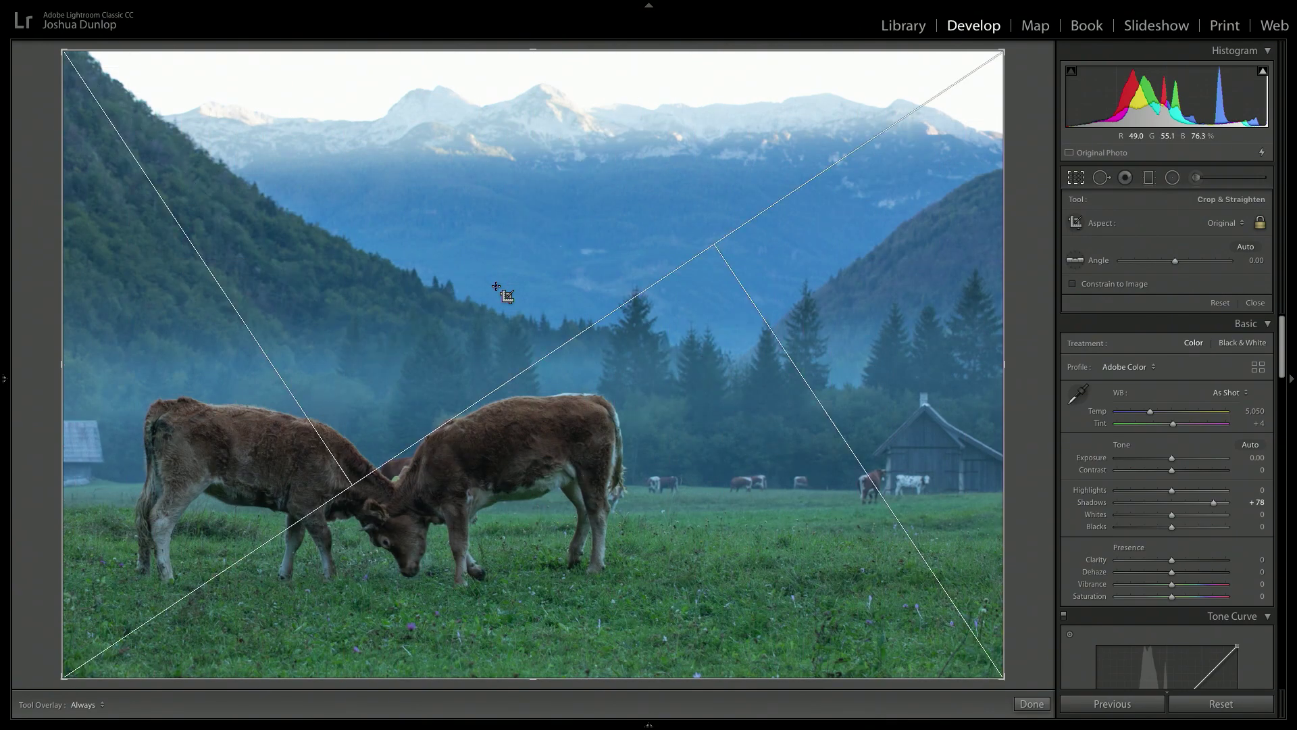
key("o")
key("o")
key("o")
key("o")
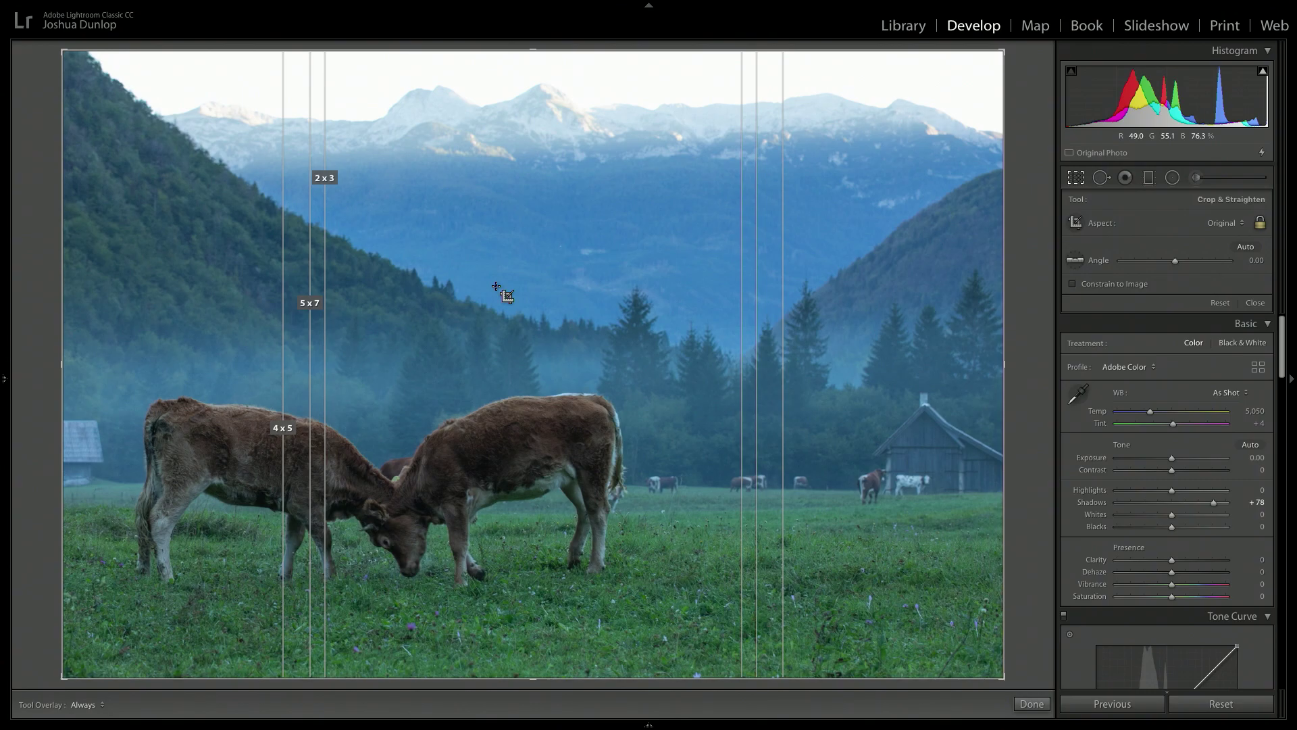
key("o")
key("o")
key("o")
key("o")
key("o")
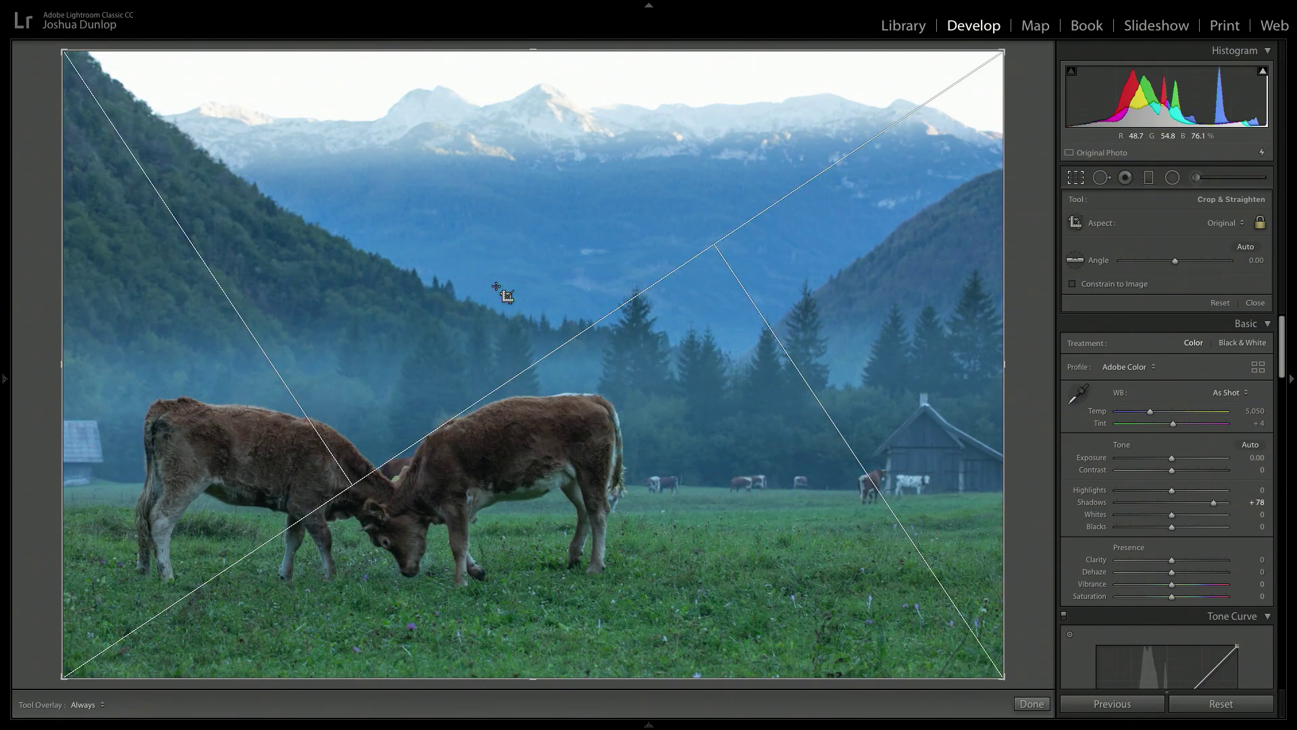
key("o")
key("o")
key("o")
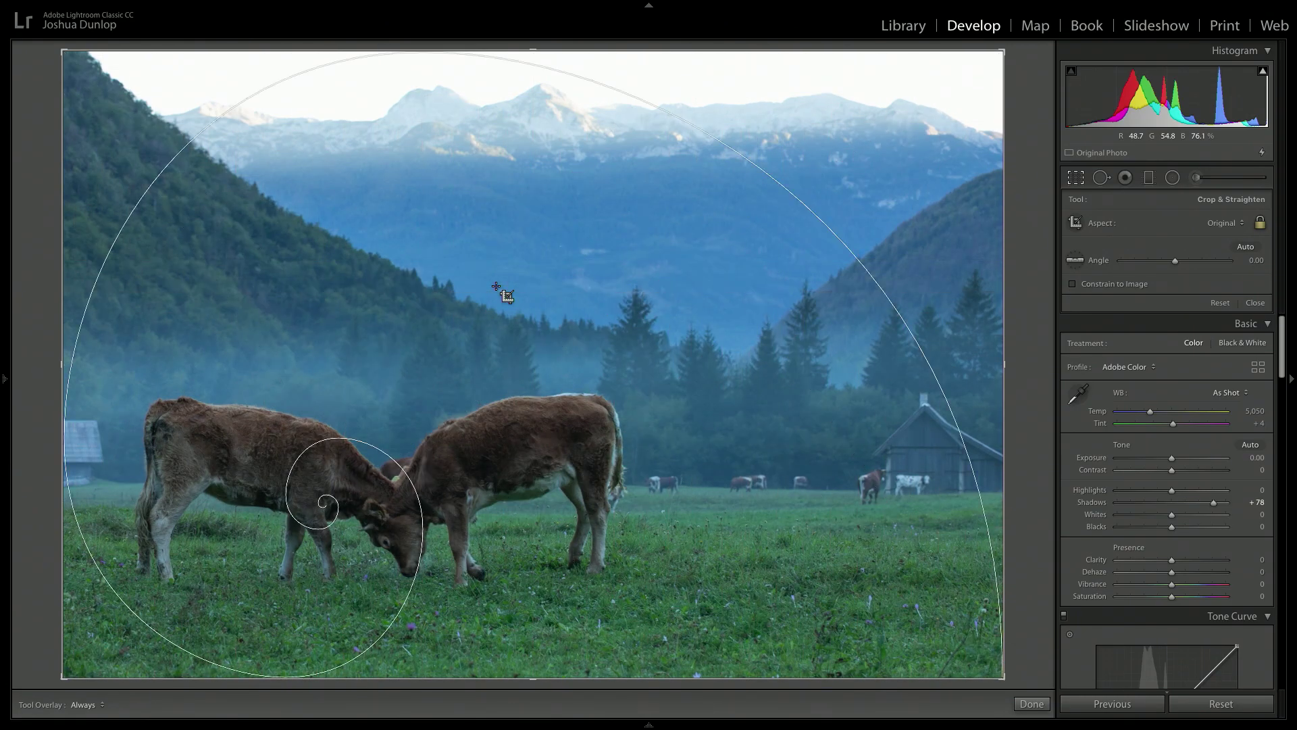
key("o")
key("o")
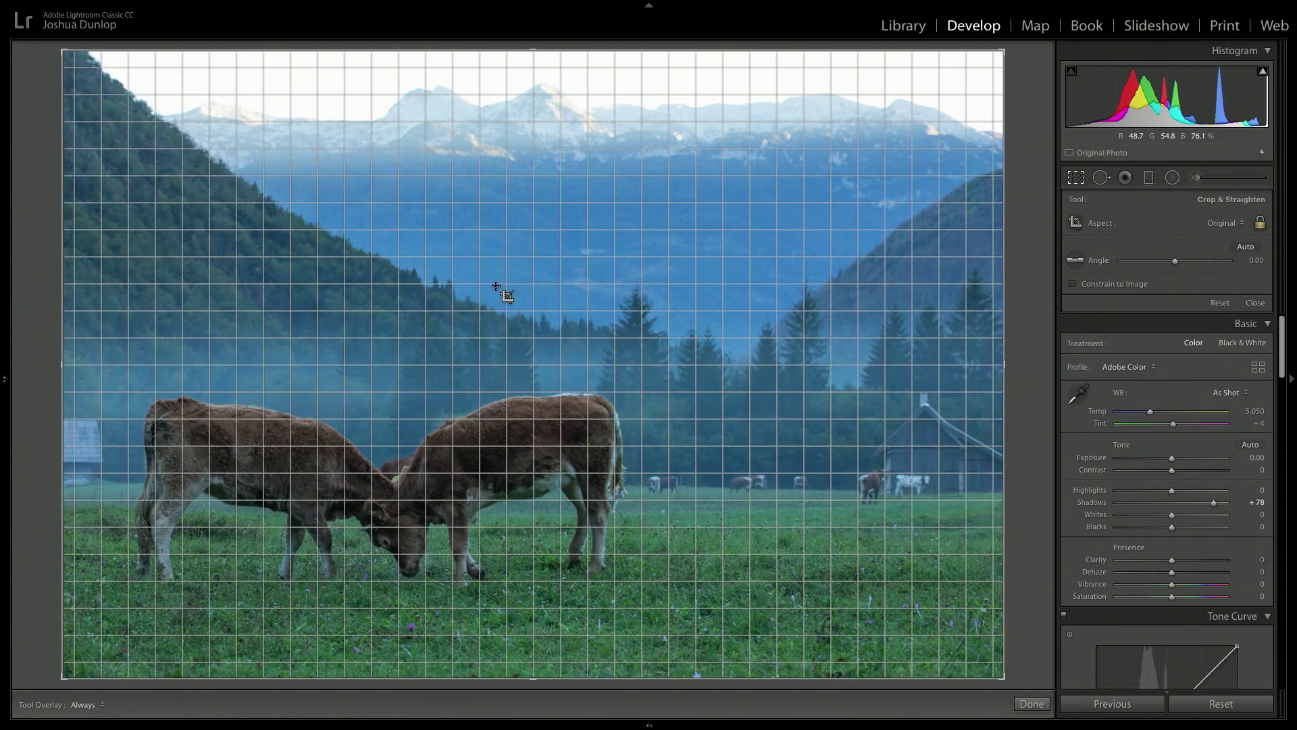
key("o")
key("o")
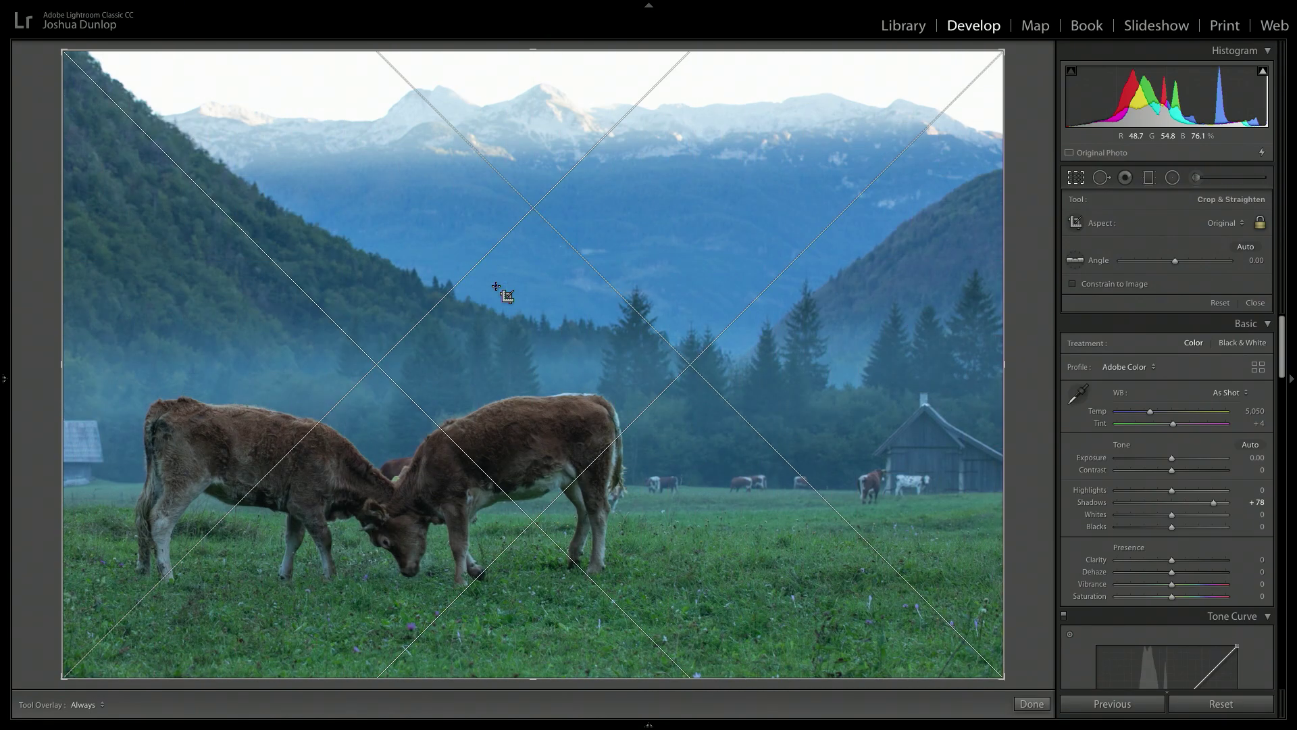
key("o")
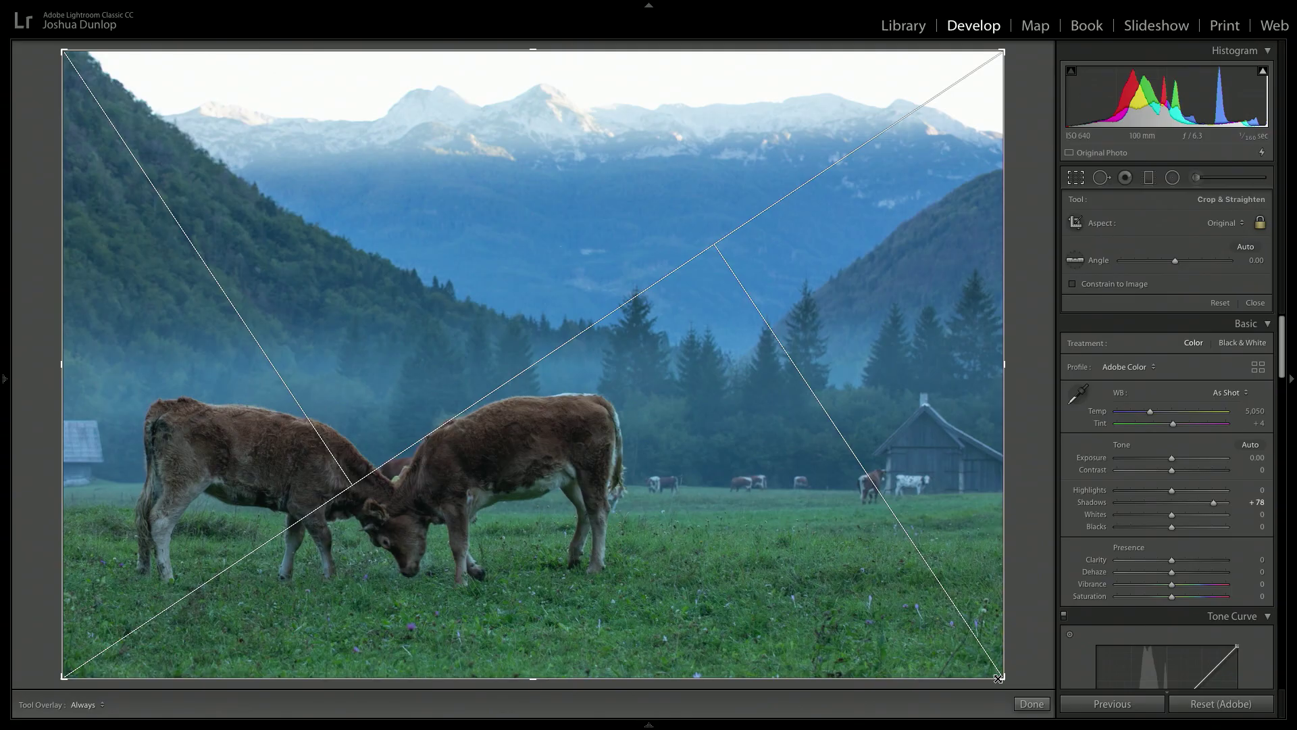
key("shift+o")
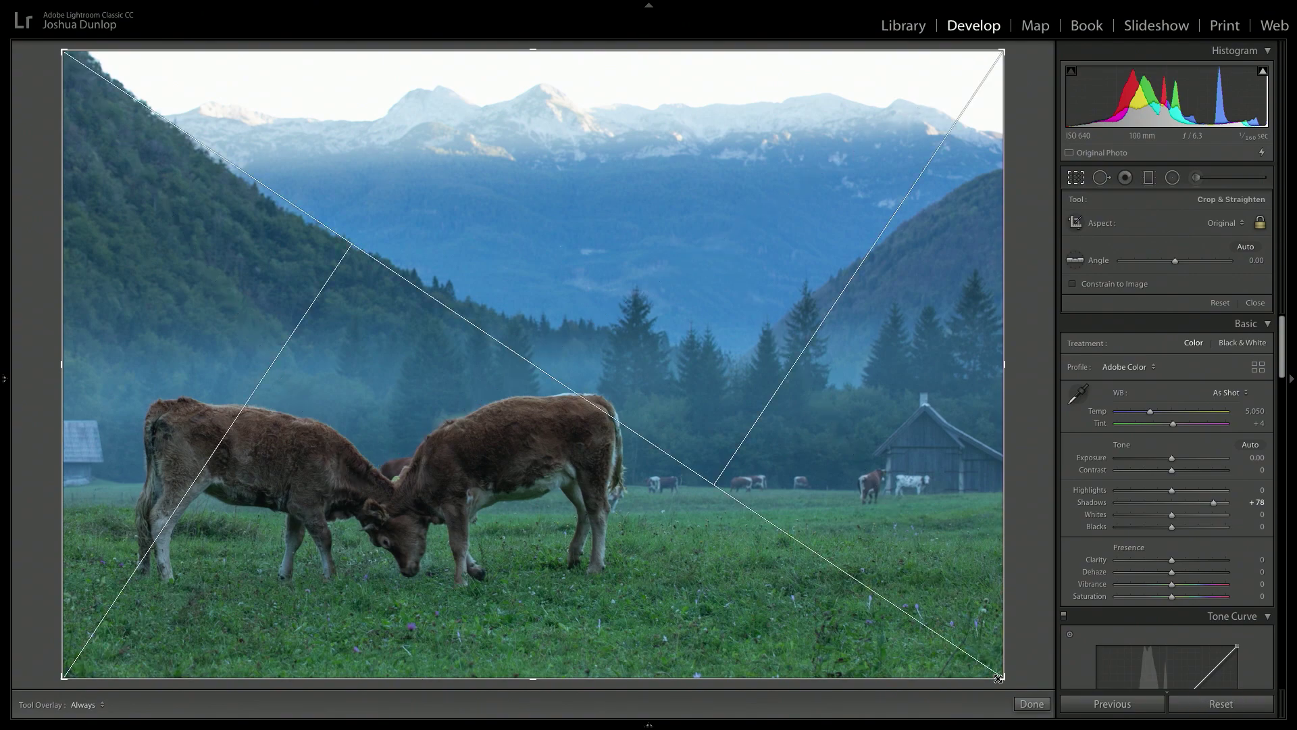
key("o")
key("o")
key("o")
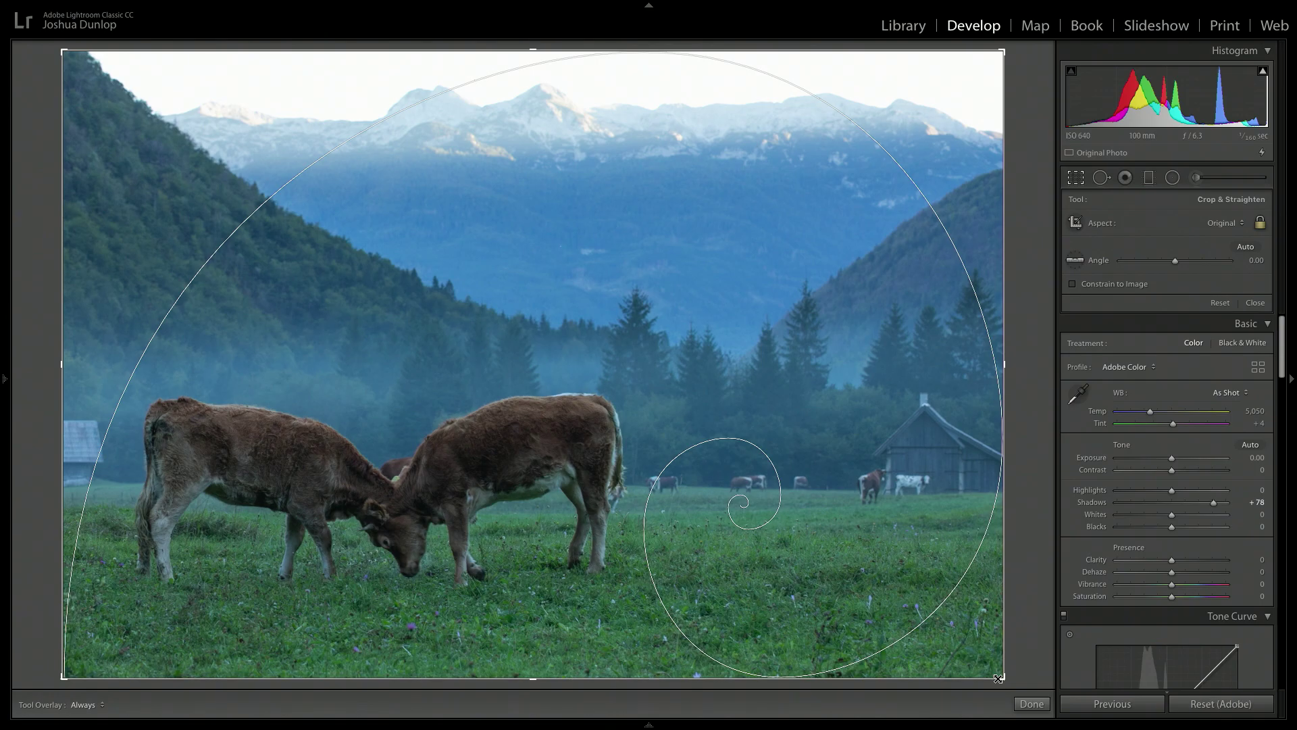
key("shift+o")
key("shift+o")
key("shift+o")
key("shift+o")
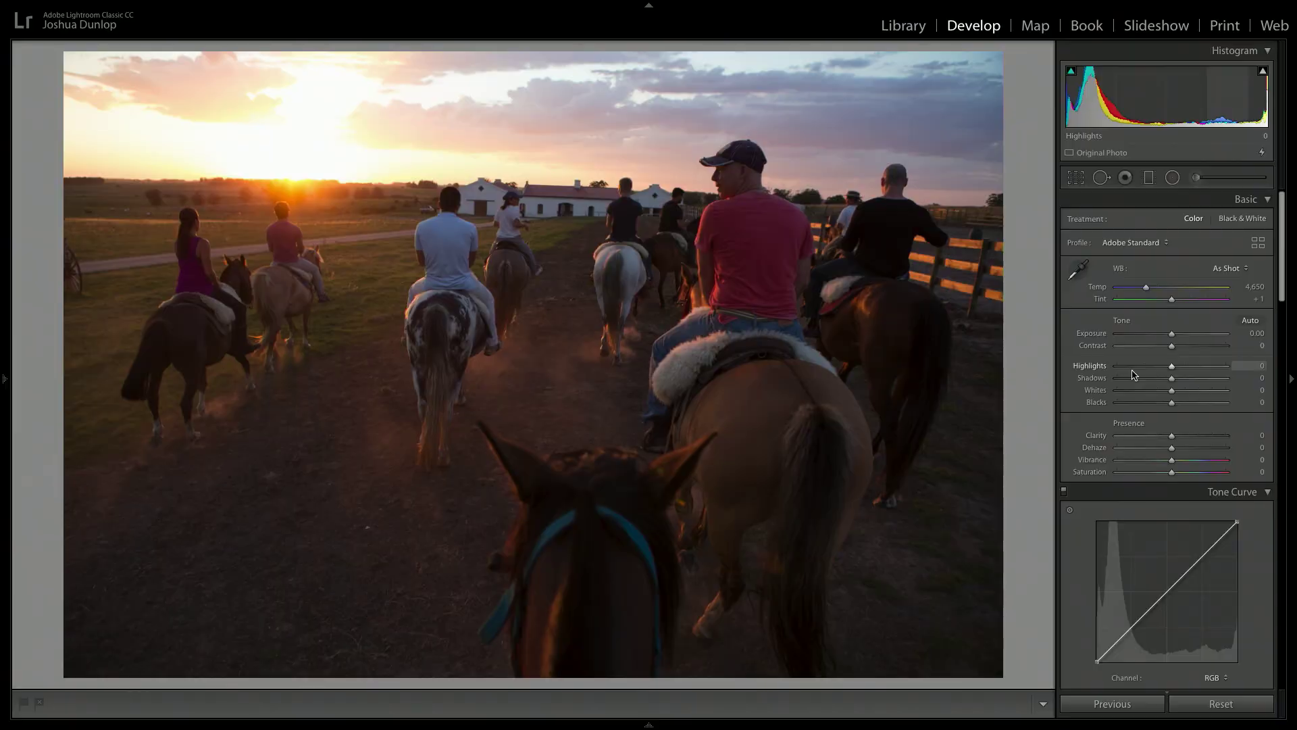
left_click(258, 132)
left_click(425, 243)
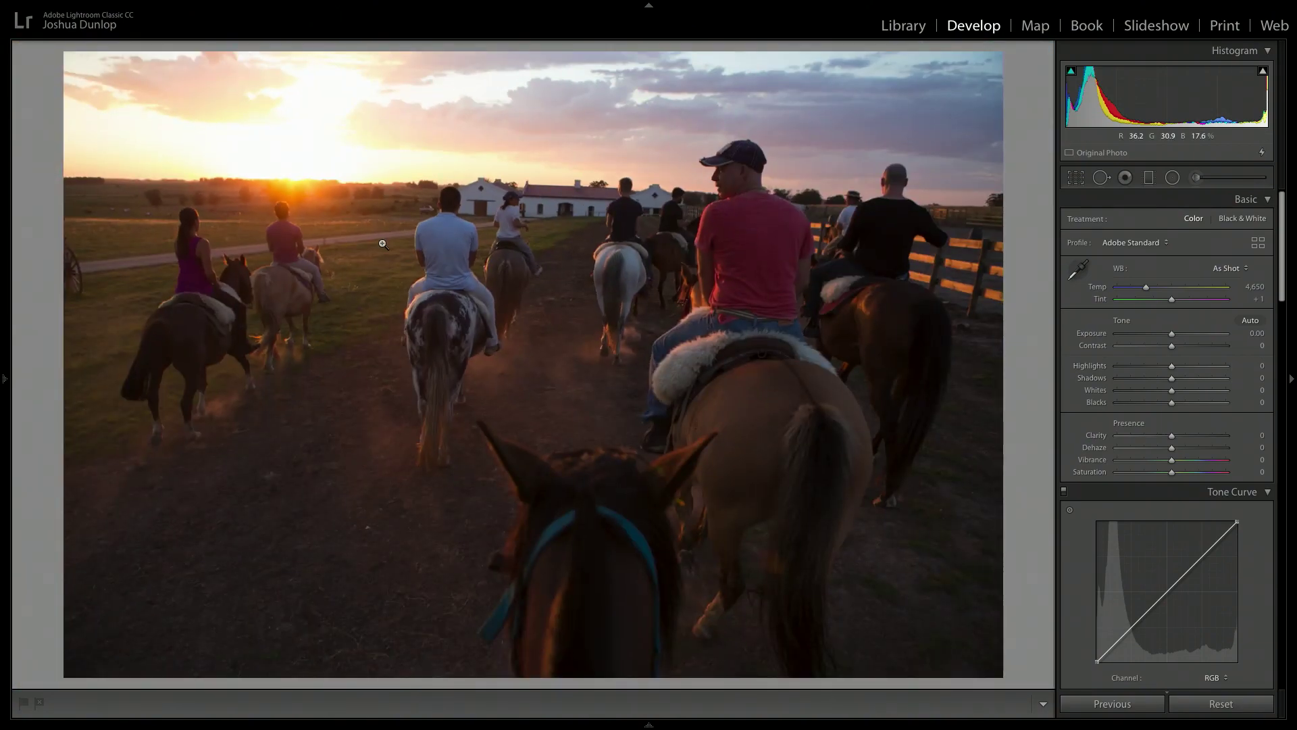
left_click_drag(1172, 333, 1151, 333)
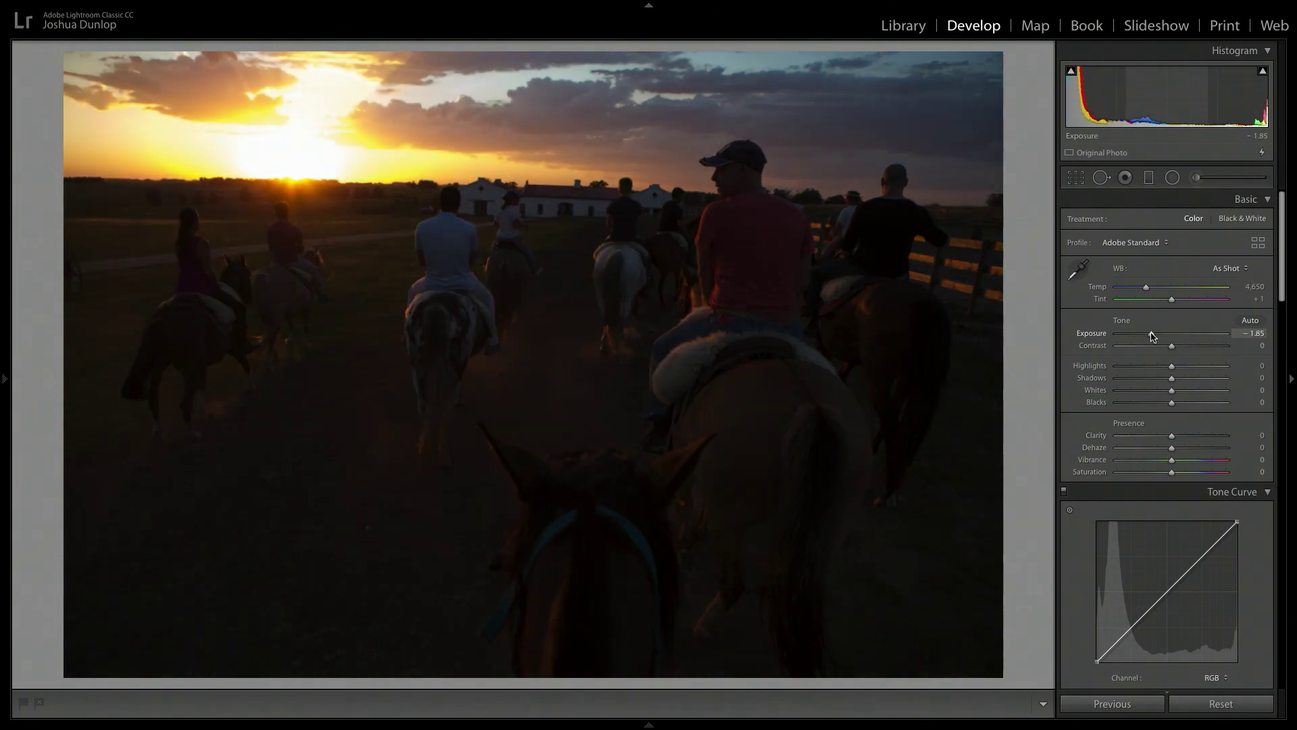
left_click_drag(1172, 448, 1192, 448)
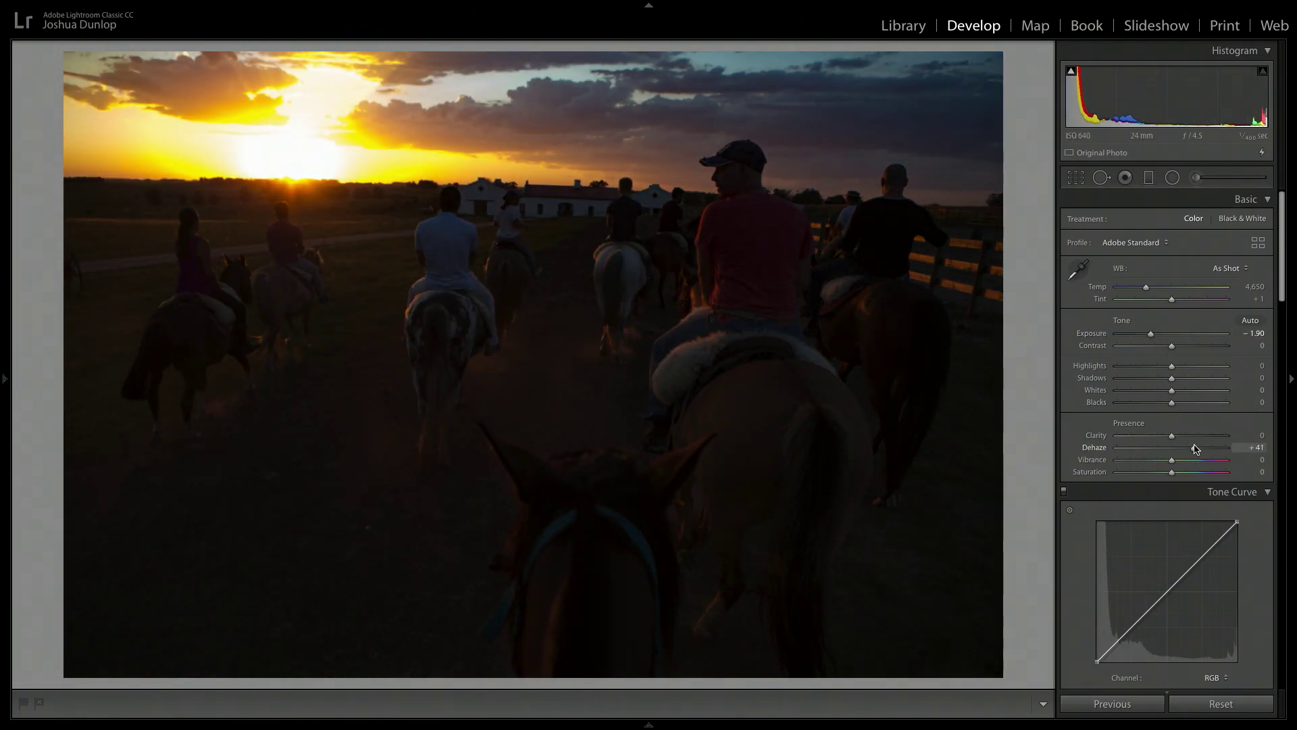
double_click(1106, 451)
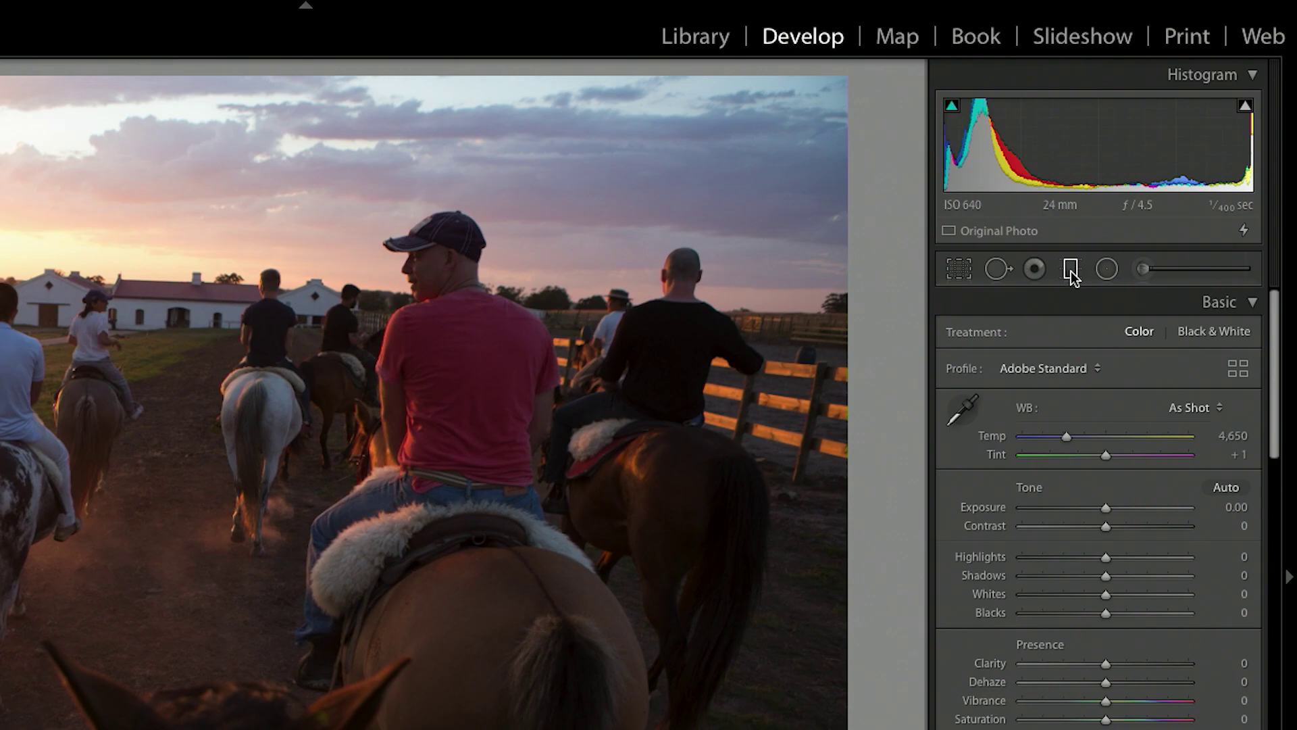
left_click(1071, 269)
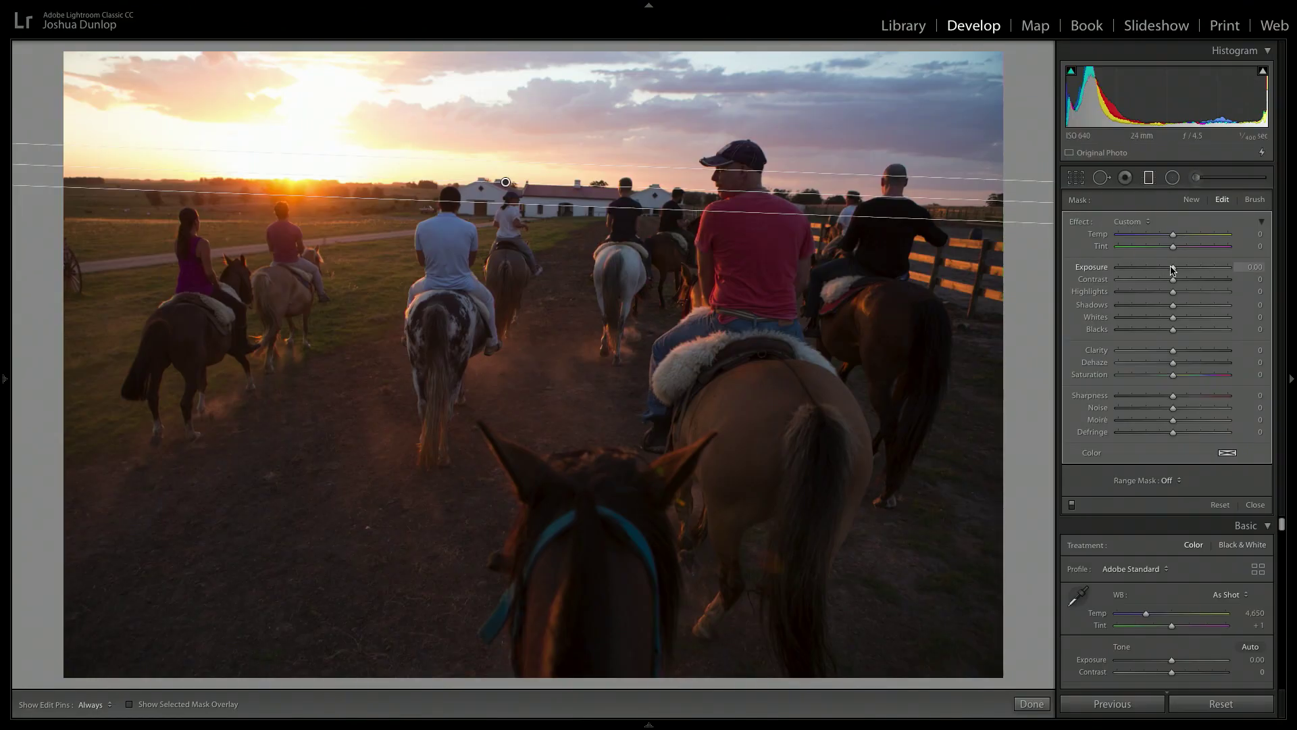
- Set the sky filter's Exposure to 4.00, drag its lower edge further down, then reset Exposure to 0
left_click_drag(1179, 270, 1231, 269)
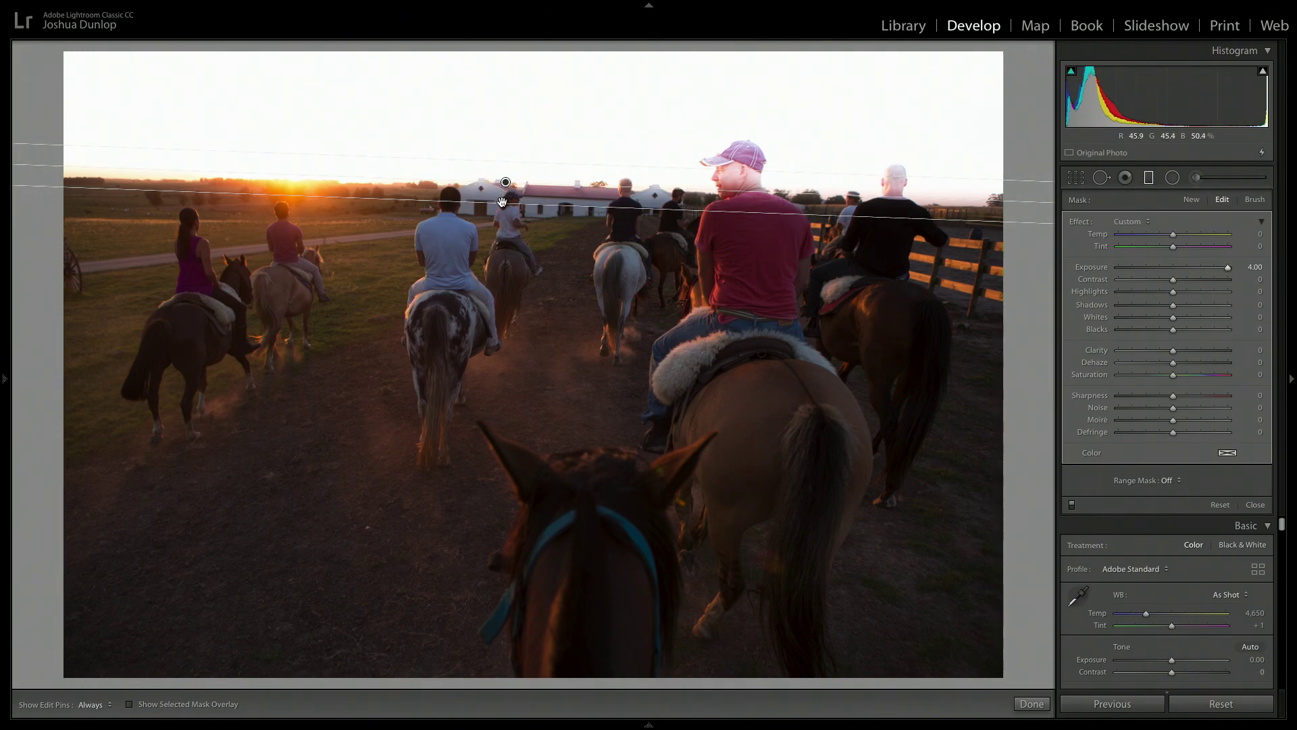
mouse_move(502, 204)
left_mouse_down()
mouse_move(504, 669)
mouse_move(503, 229)
left_mouse_up()
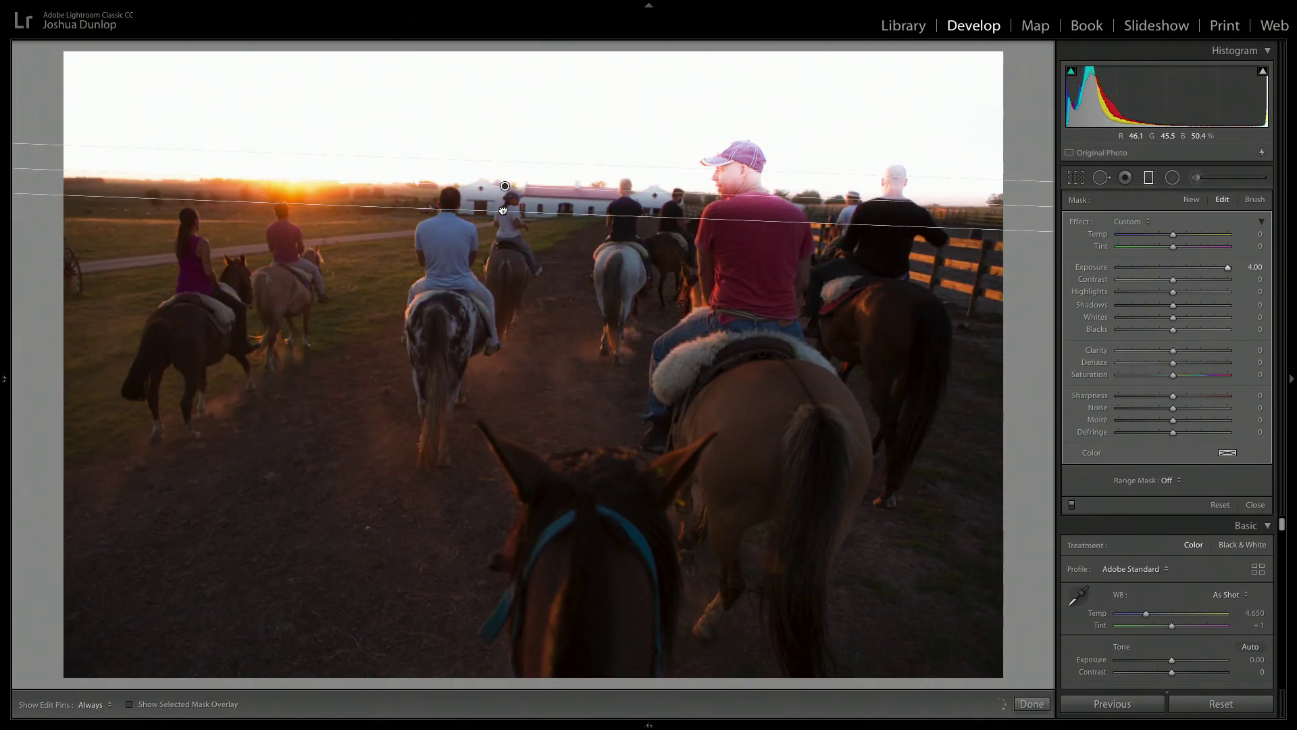
double_click(1086, 271)
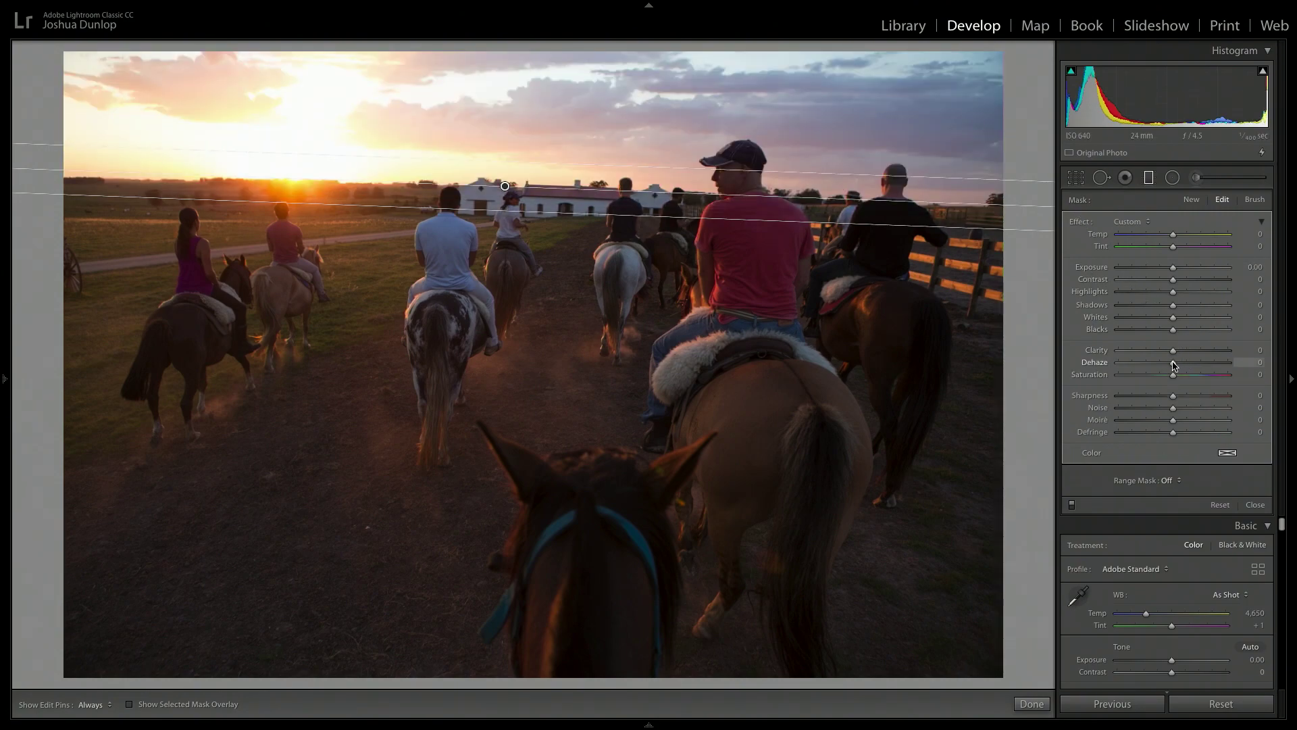
- Give the sky filter Dehaze 34 and Highlights −20
left_click_drag(1174, 363, 1191, 363)
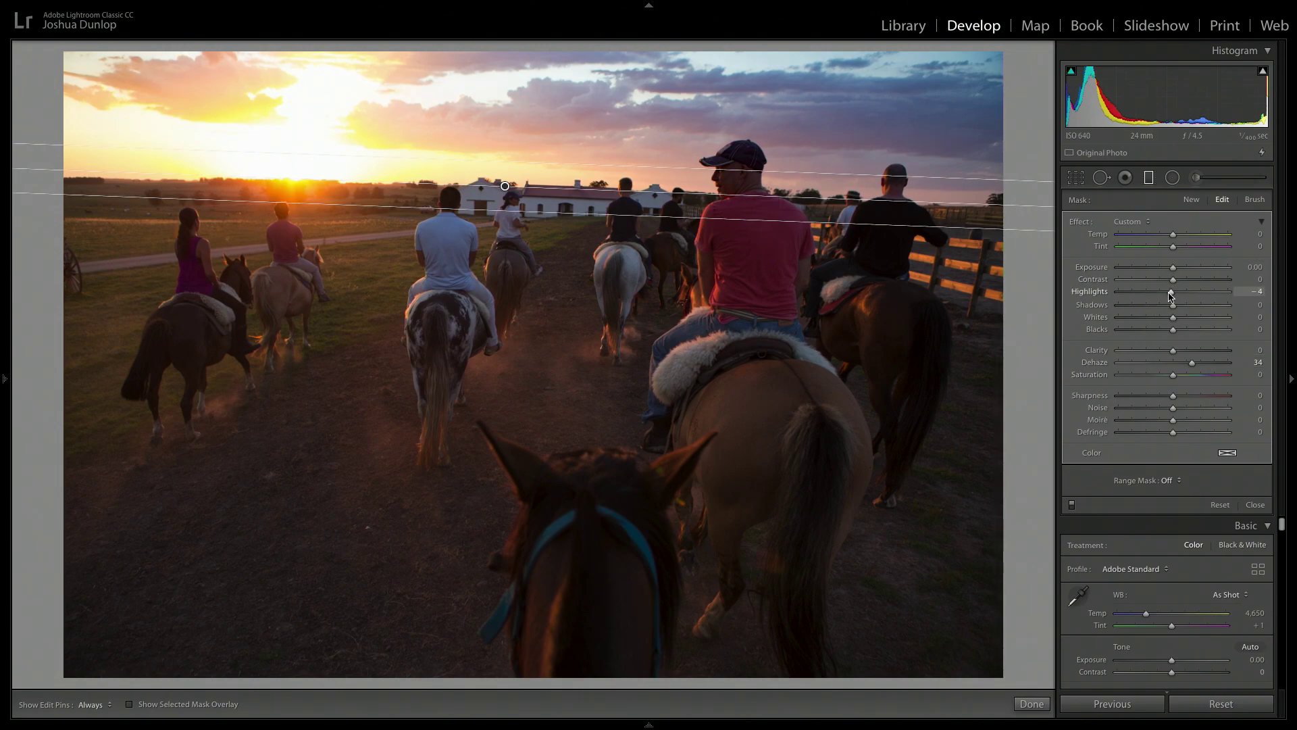
left_click_drag(1170, 295, 1162, 295)
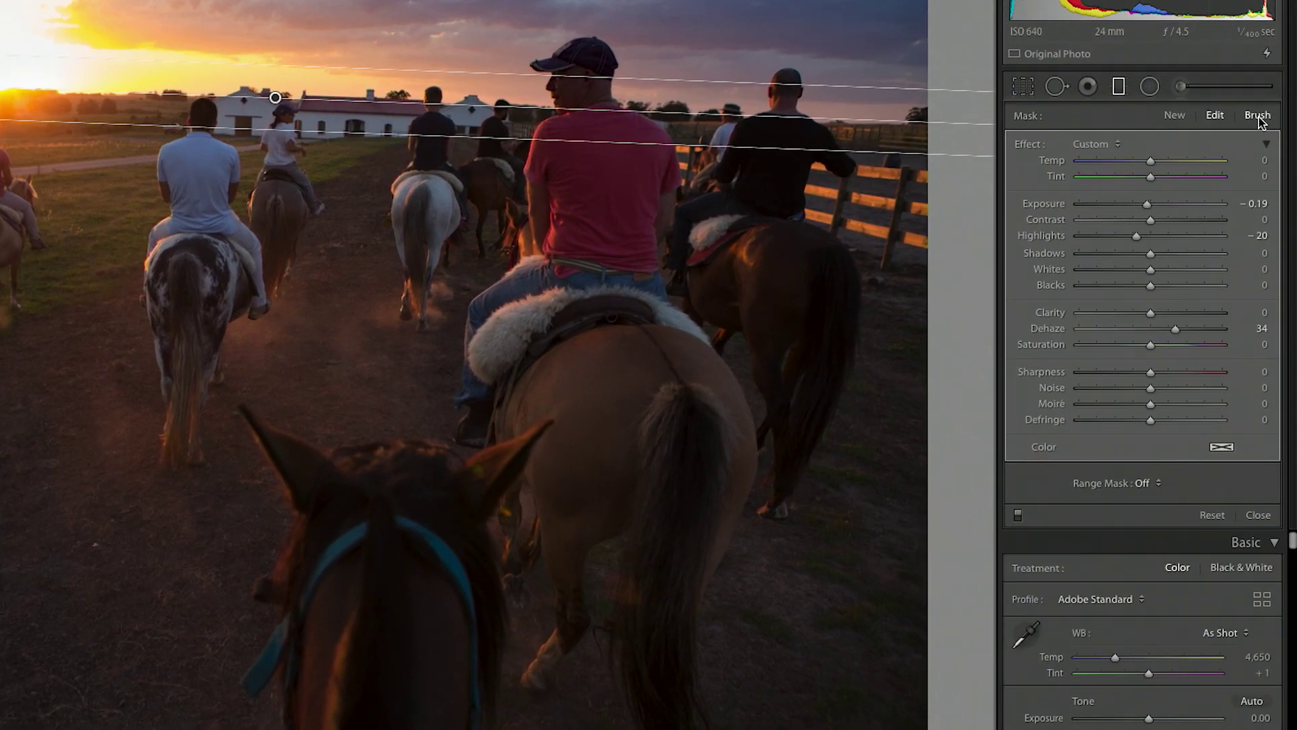
- Erase the filter mask from the right rider's head with the brush, then hide the mask overlay
left_click(1254, 199)
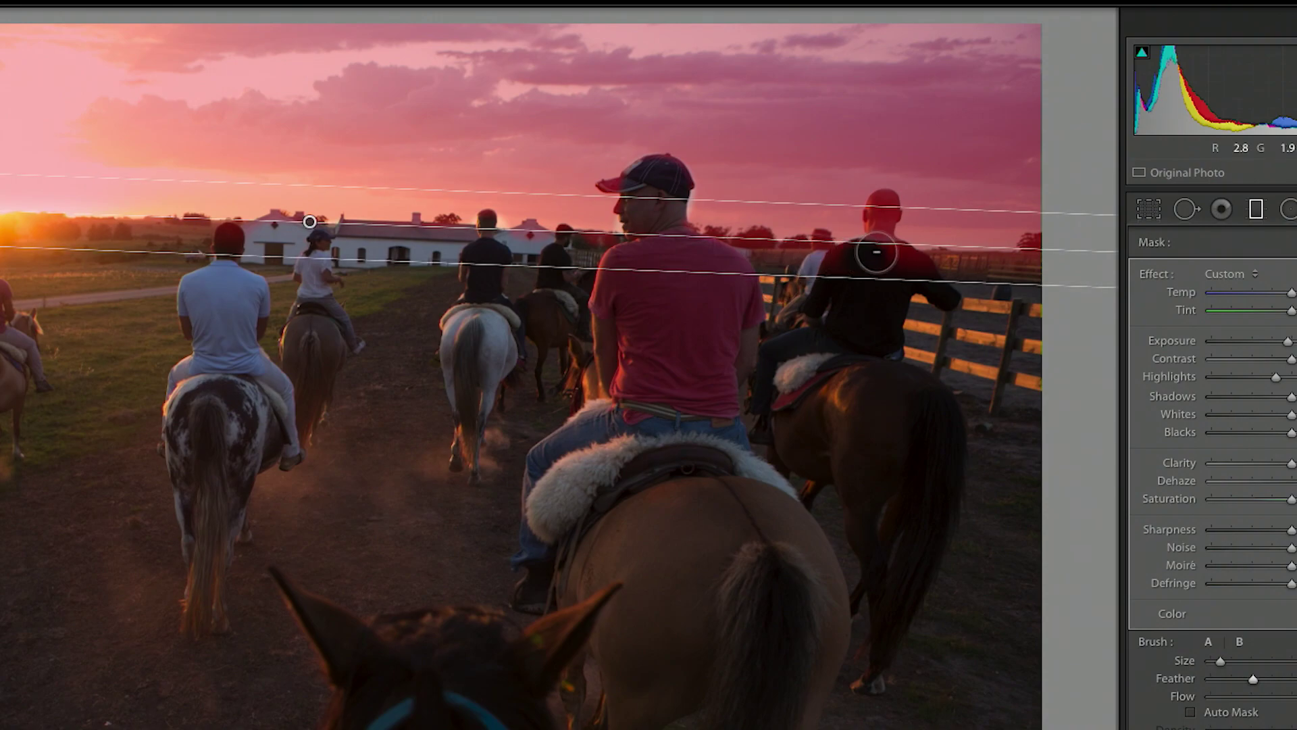
mouse_move(869, 255)
left_mouse_down()
mouse_move(880, 204)
mouse_move(880, 228)
mouse_move(919, 277)
left_mouse_up()
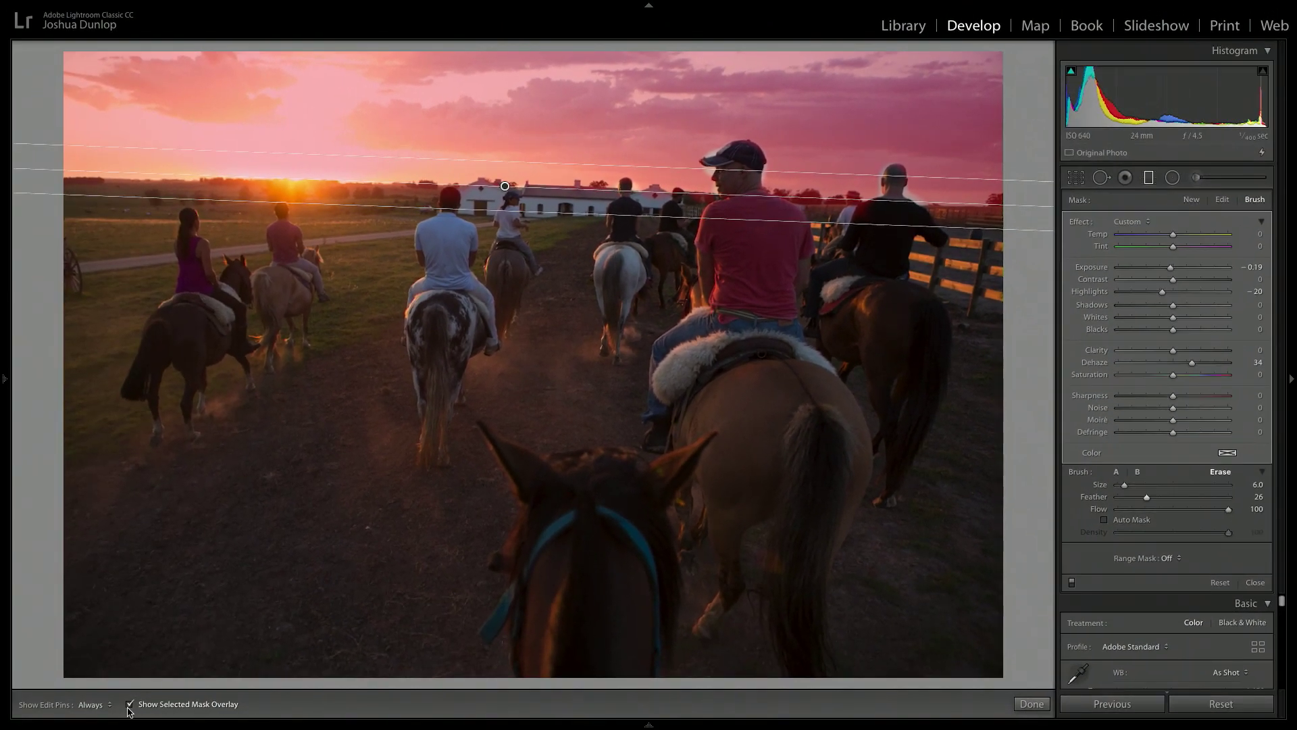
left_click(129, 704)
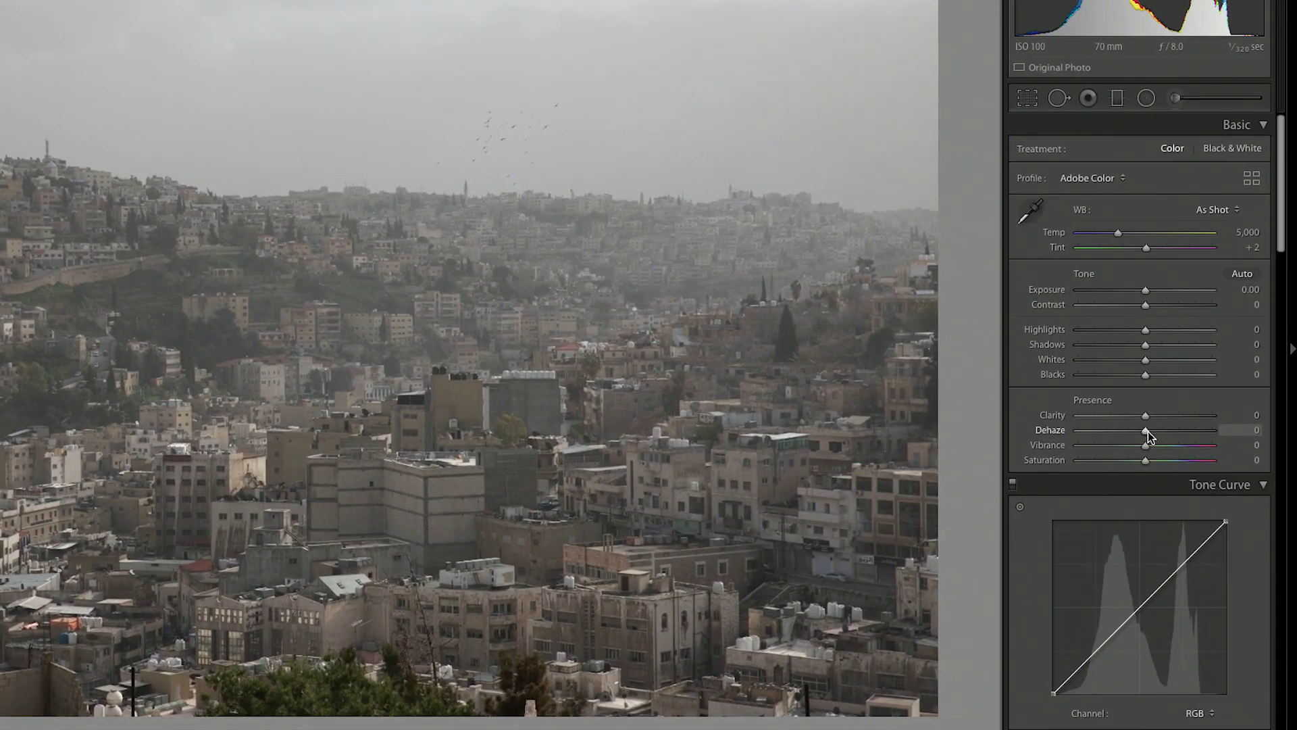
scroll(1179, 451, "down", 15)
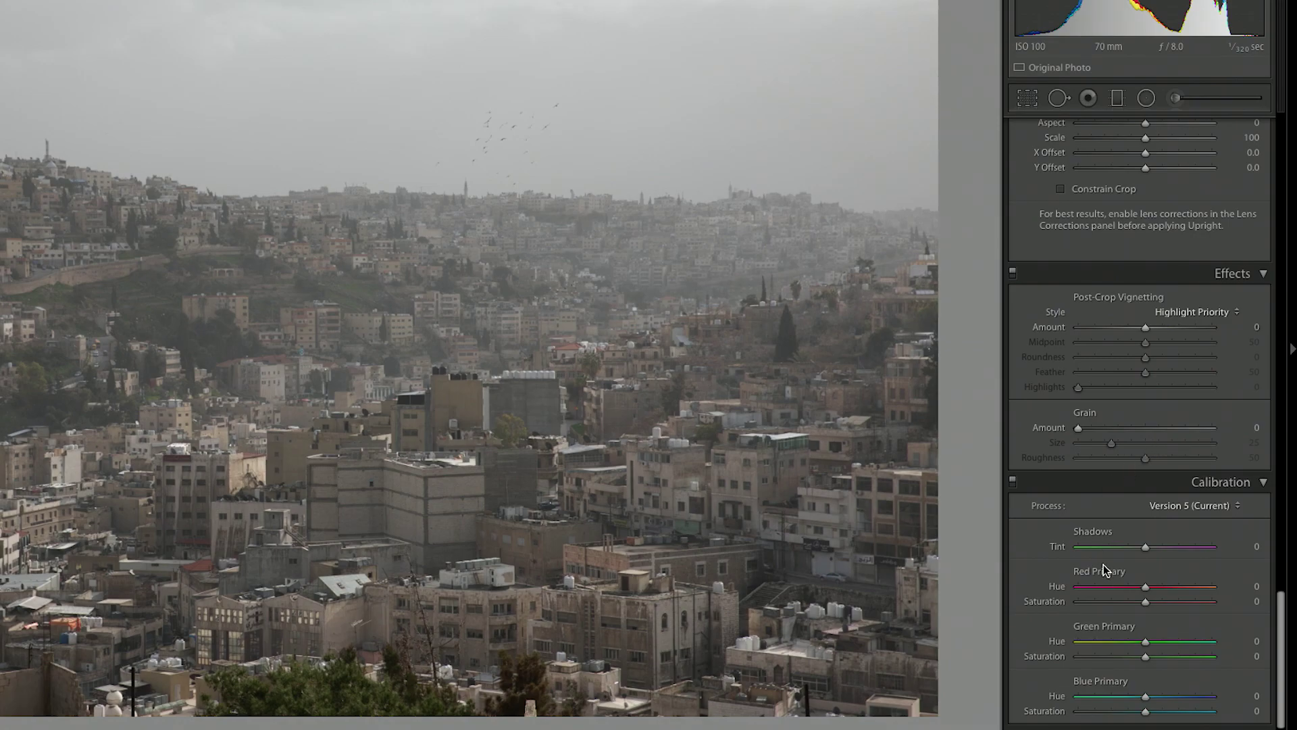
scroll(1101, 576, "up", 10)
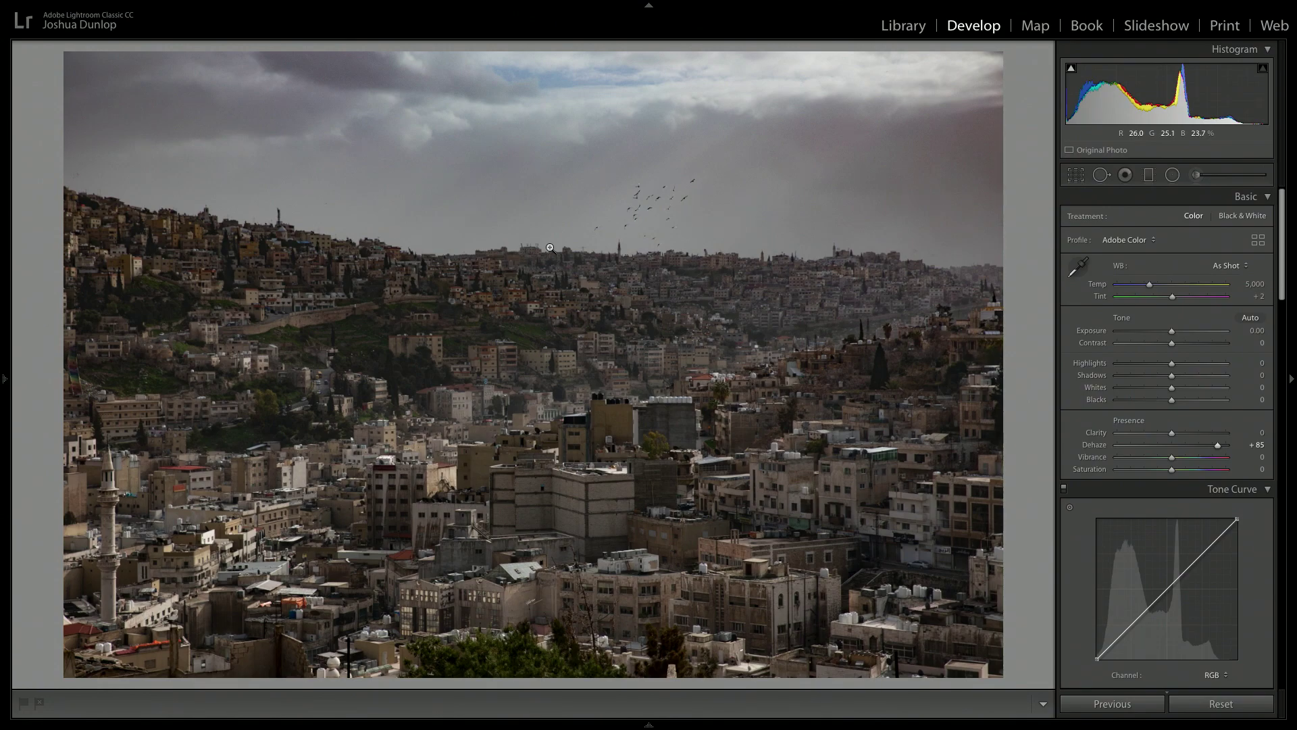
left_click_drag(1176, 336, 1188, 336)
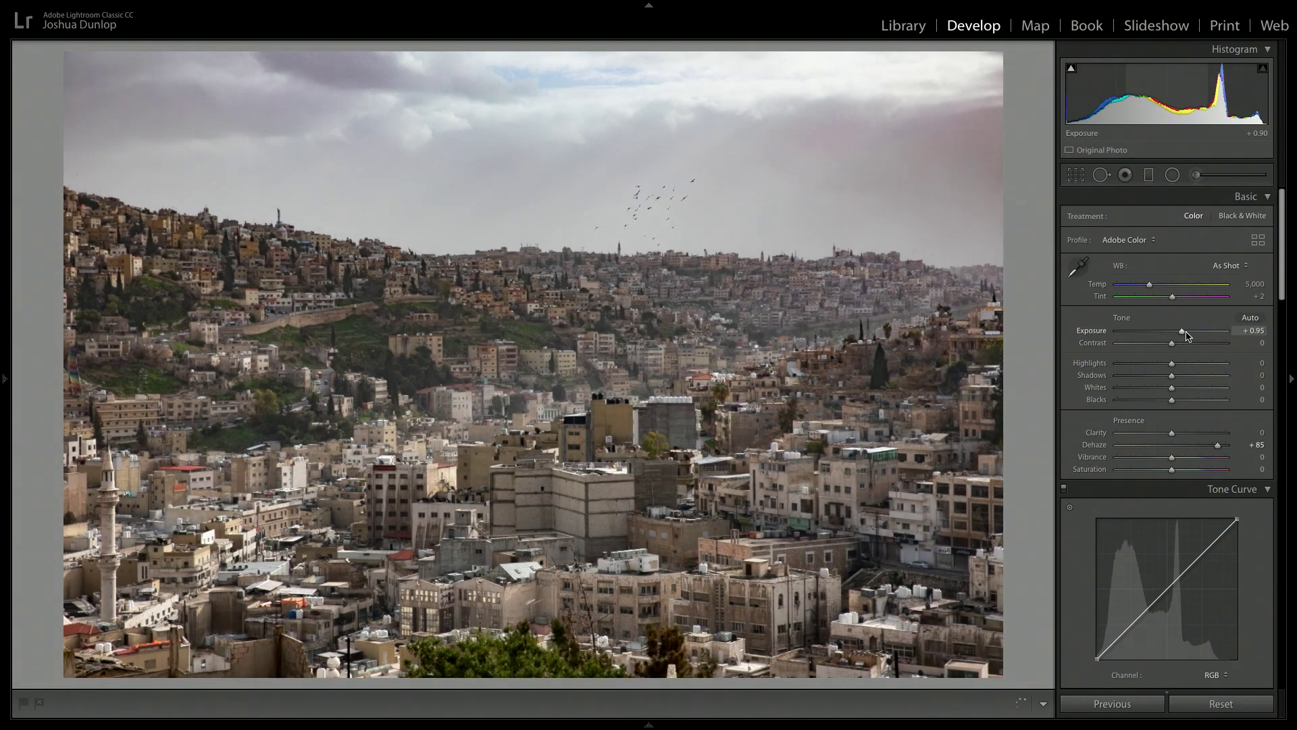
mouse_move(1205, 448)
left_mouse_down()
mouse_move(1116, 451)
mouse_move(1211, 448)
left_mouse_up()
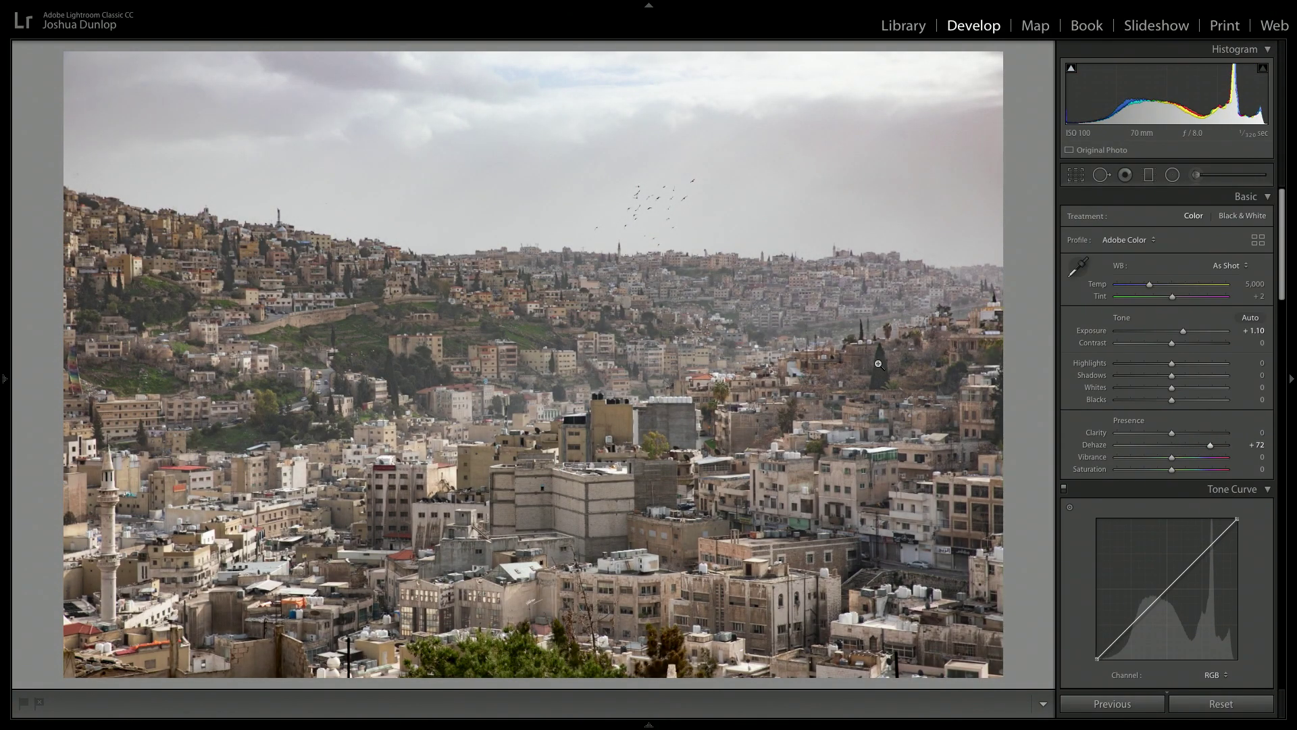
left_click_drag(646, 284, 762, 376)
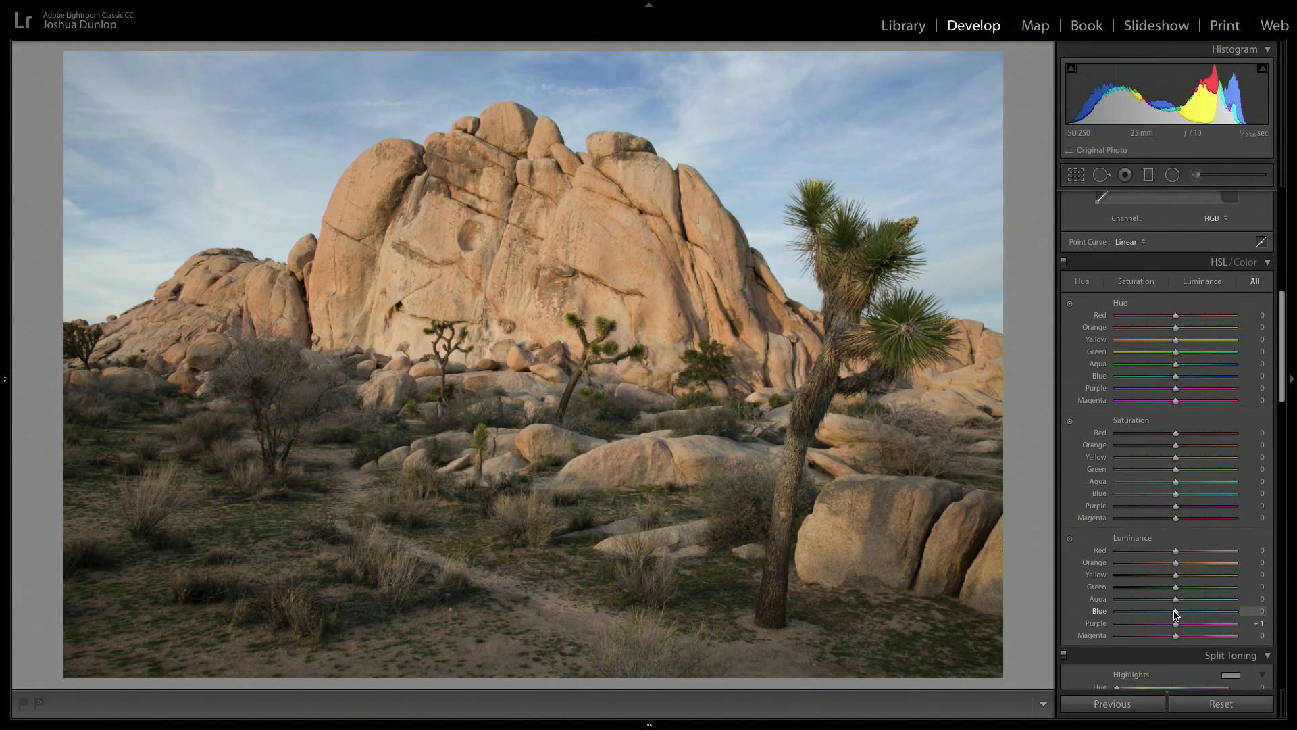
- Drag the Blue luminance slider to maximum, then down to about −53 to deepen the sky
left_click_drag(1176, 616, 1258, 611)
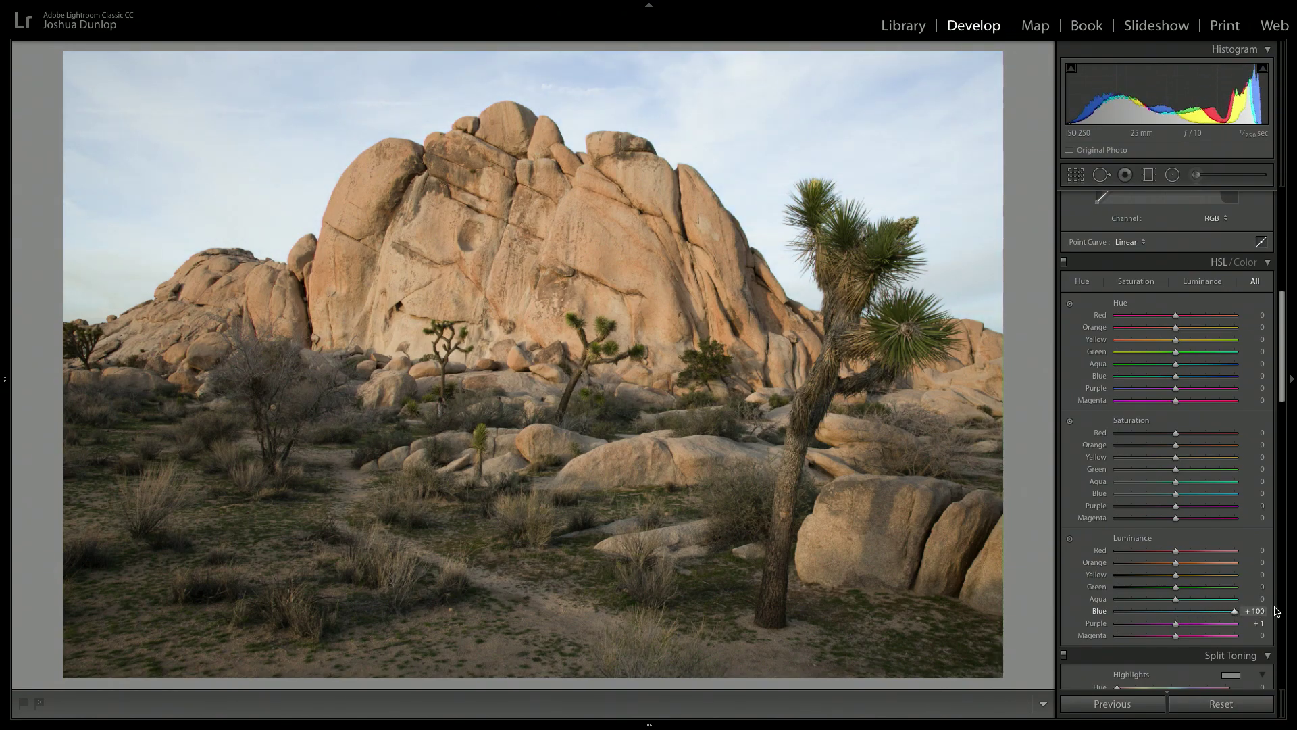
left_click_drag(1255, 612, 1147, 613)
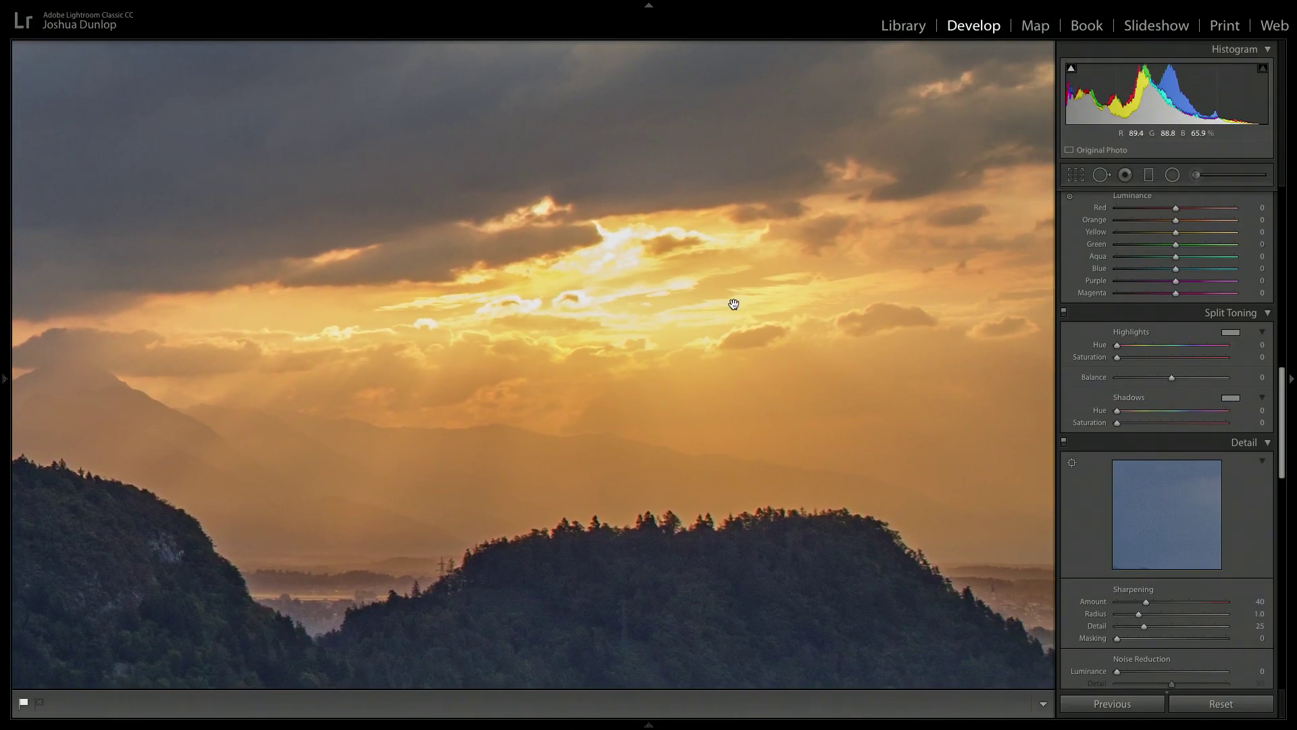
- Inspect the lake photo's clouds and trees up close at full size
left_click(764, 291)
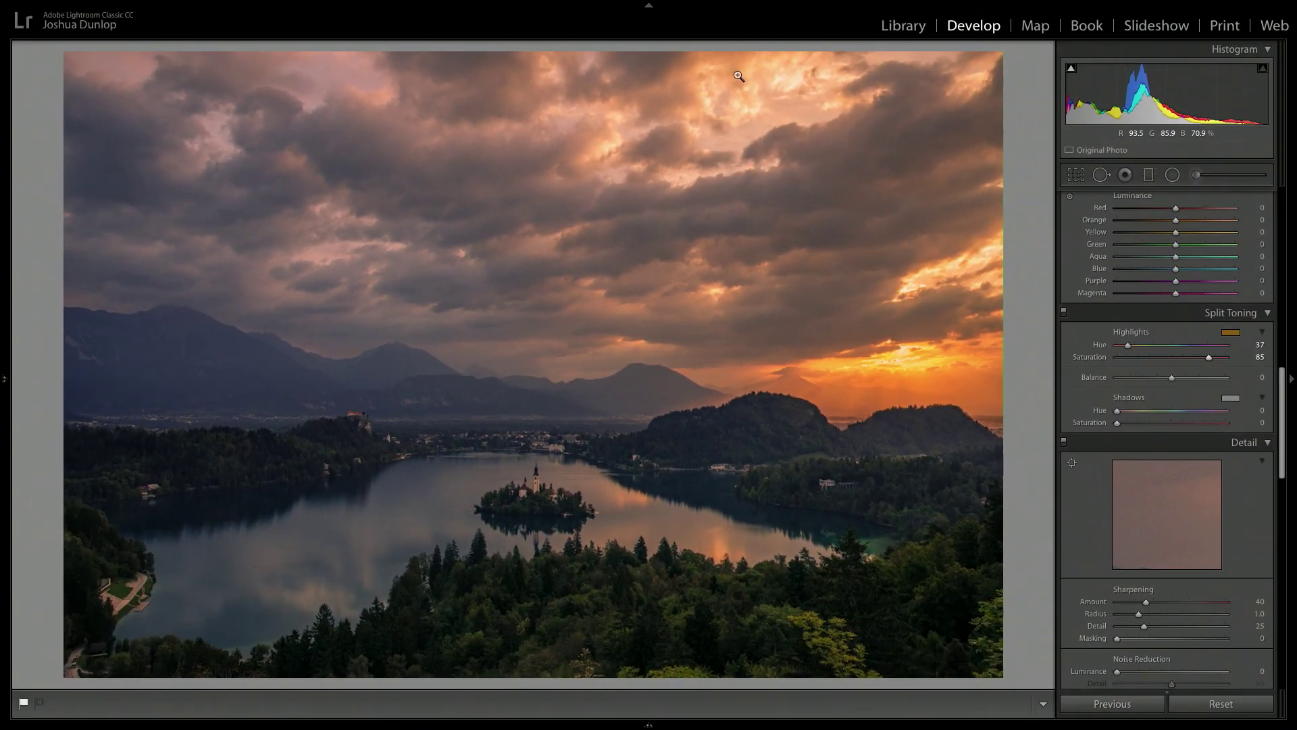
left_click(650, 44)
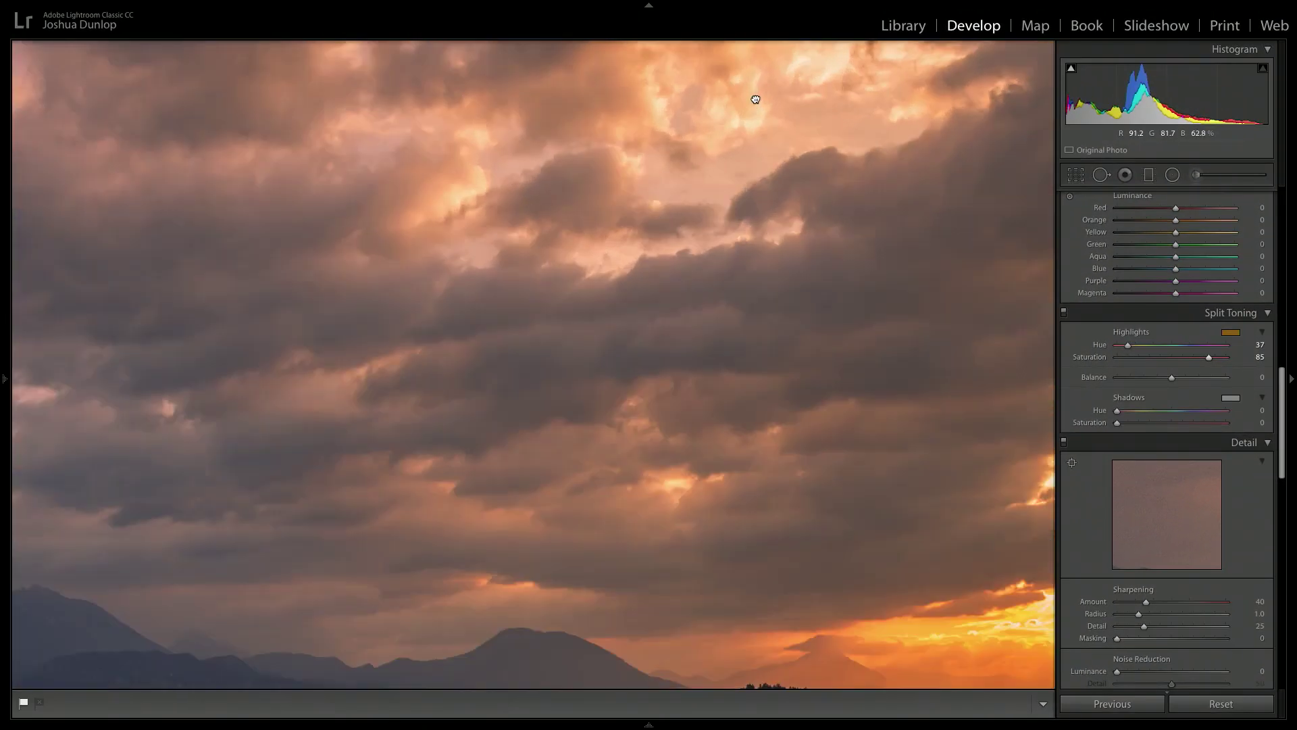
left_click(822, 215)
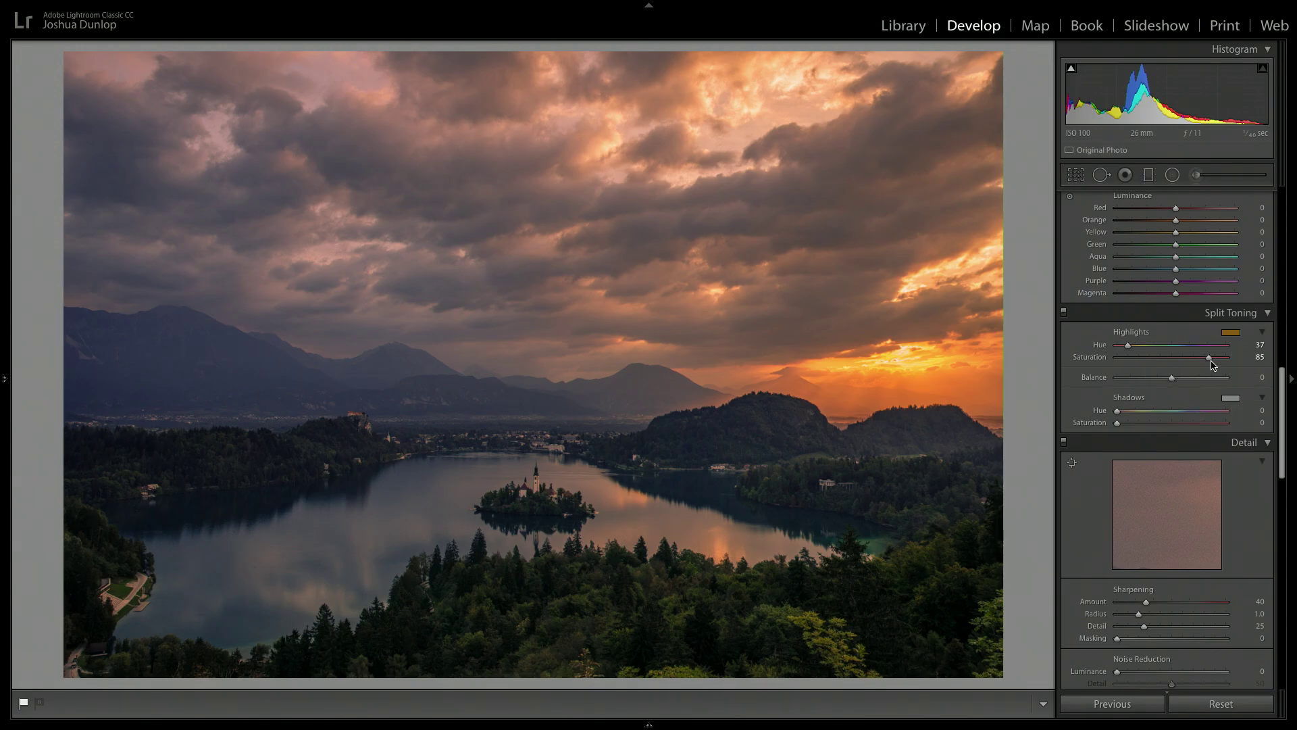
left_click_drag(662, 610, 321, 415)
- Set the shadow split-tone hue to about 130 and lower Shadows Saturation from 19 to 5
left_click_drag(1158, 424, 1142, 425)
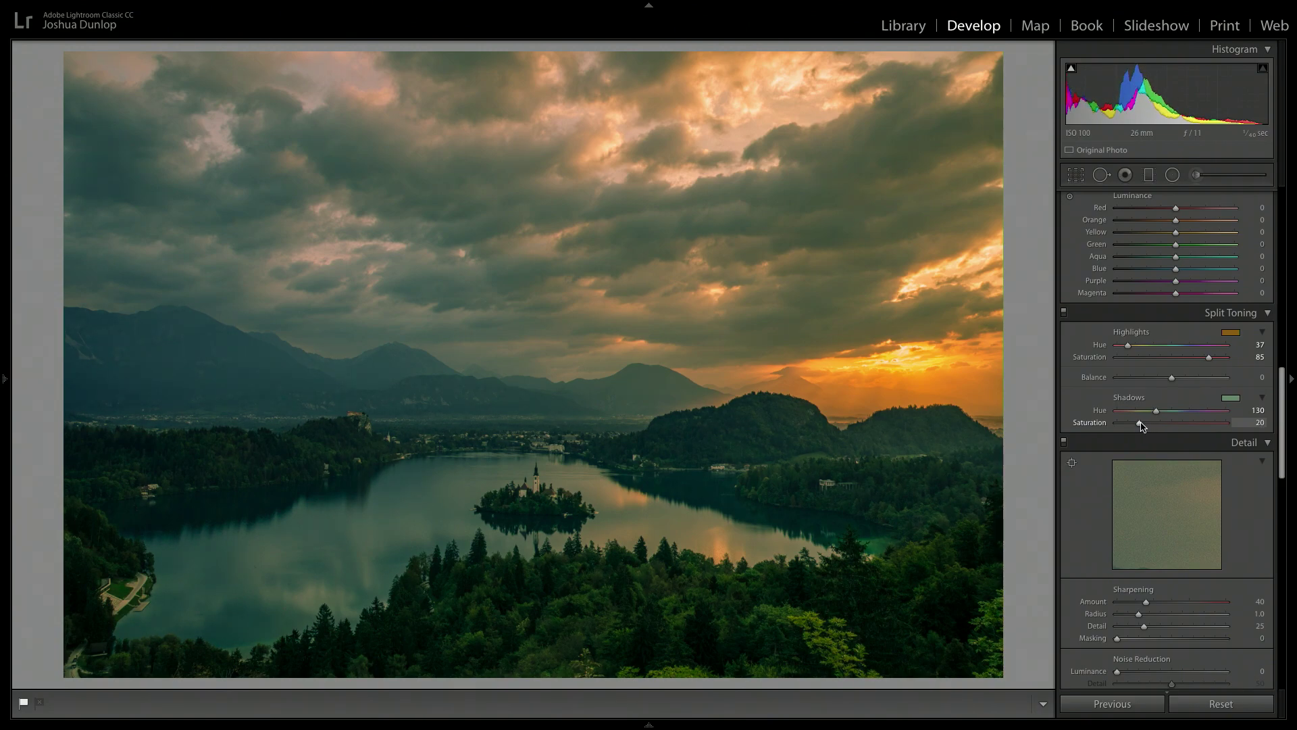
left_click_drag(1141, 425, 1139, 425)
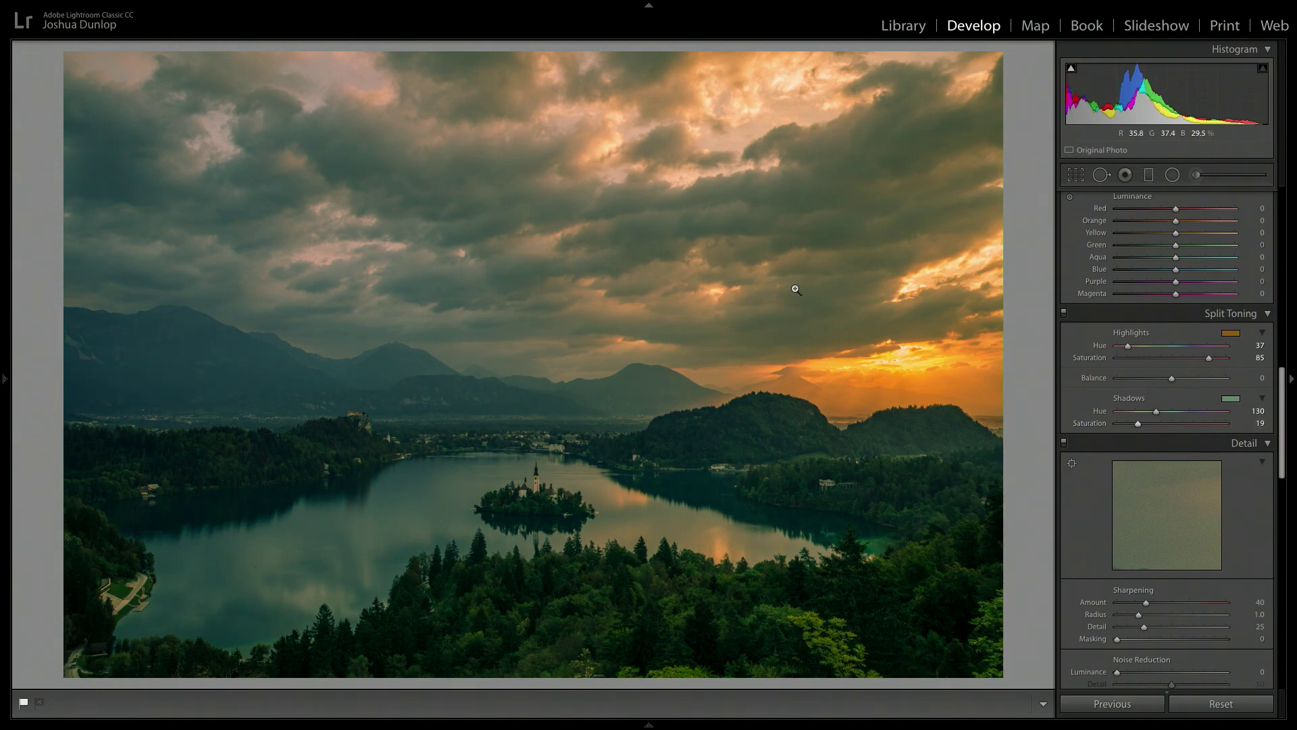
left_click(835, 201)
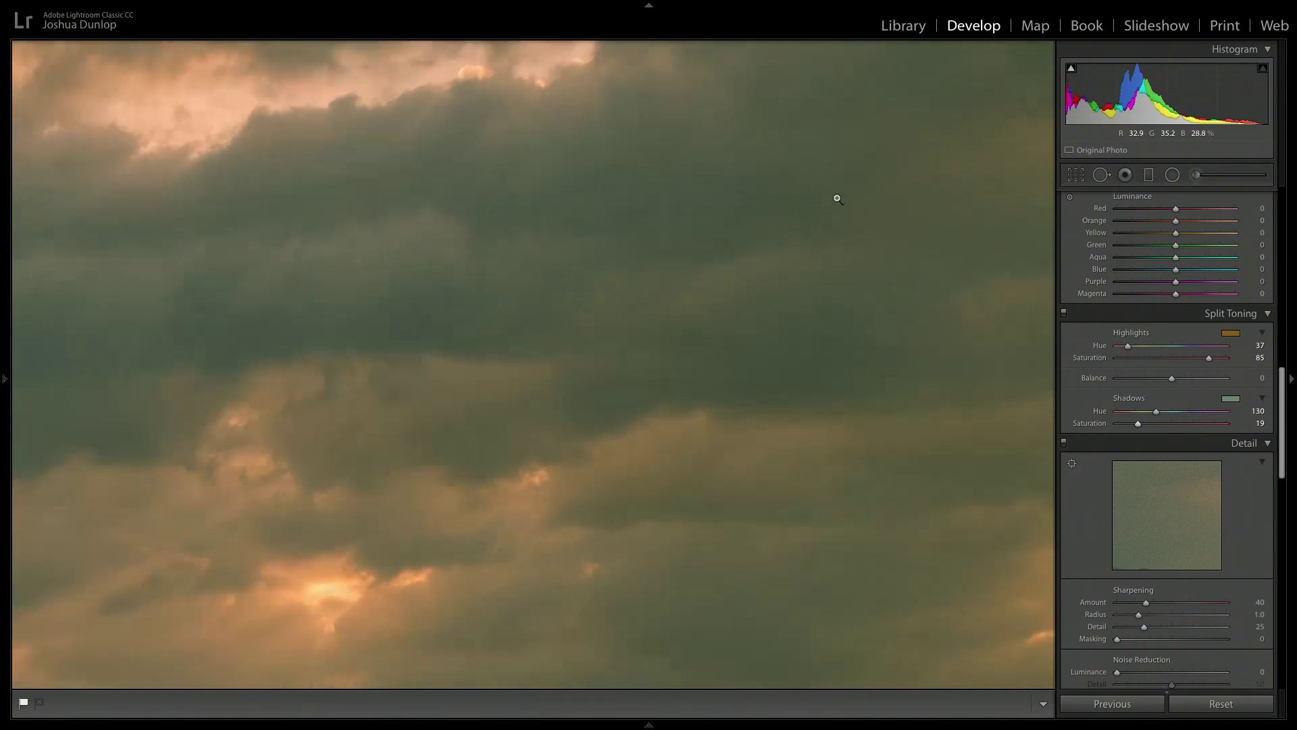
left_click(837, 197)
mouse_move(1139, 427)
left_mouse_down()
mouse_move(1114, 428)
mouse_move(1130, 429)
left_mouse_up()
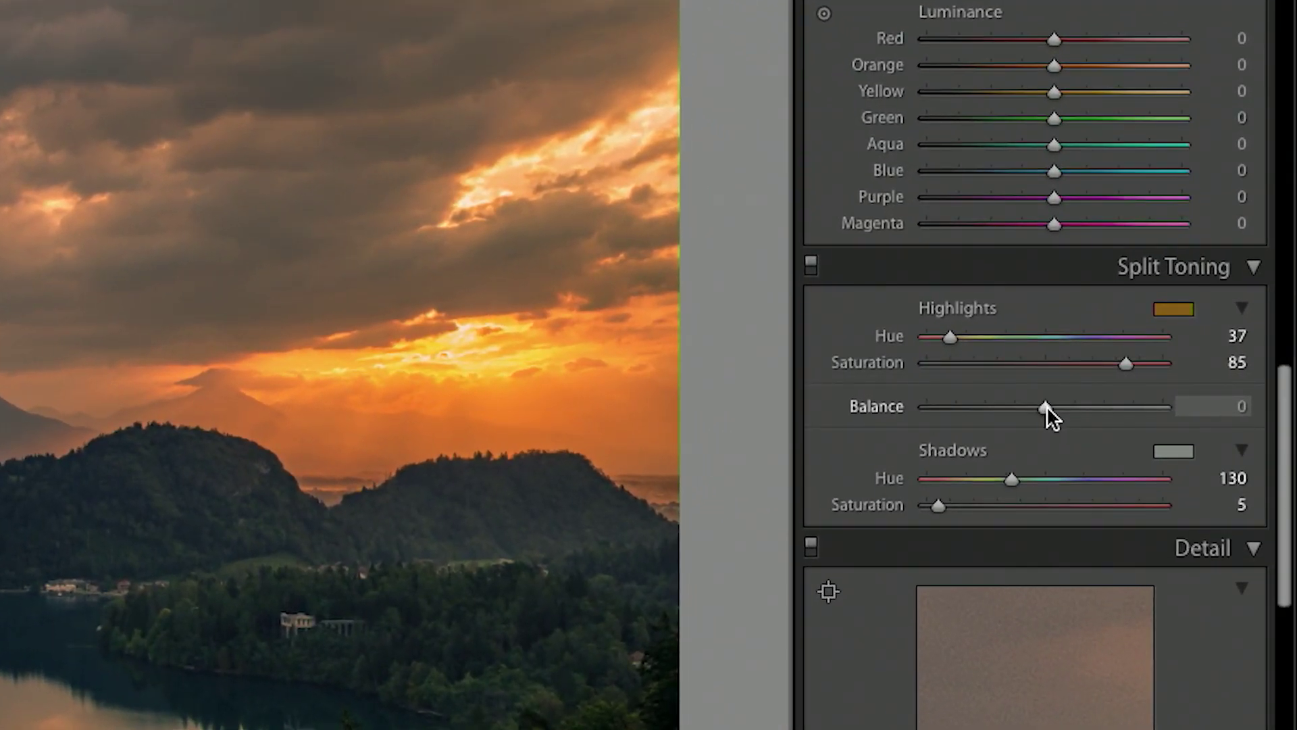
- Try the split-toning Balance at +93 toward highlights, then -76 toward shadows
left_click_drag(1047, 406, 1160, 416)
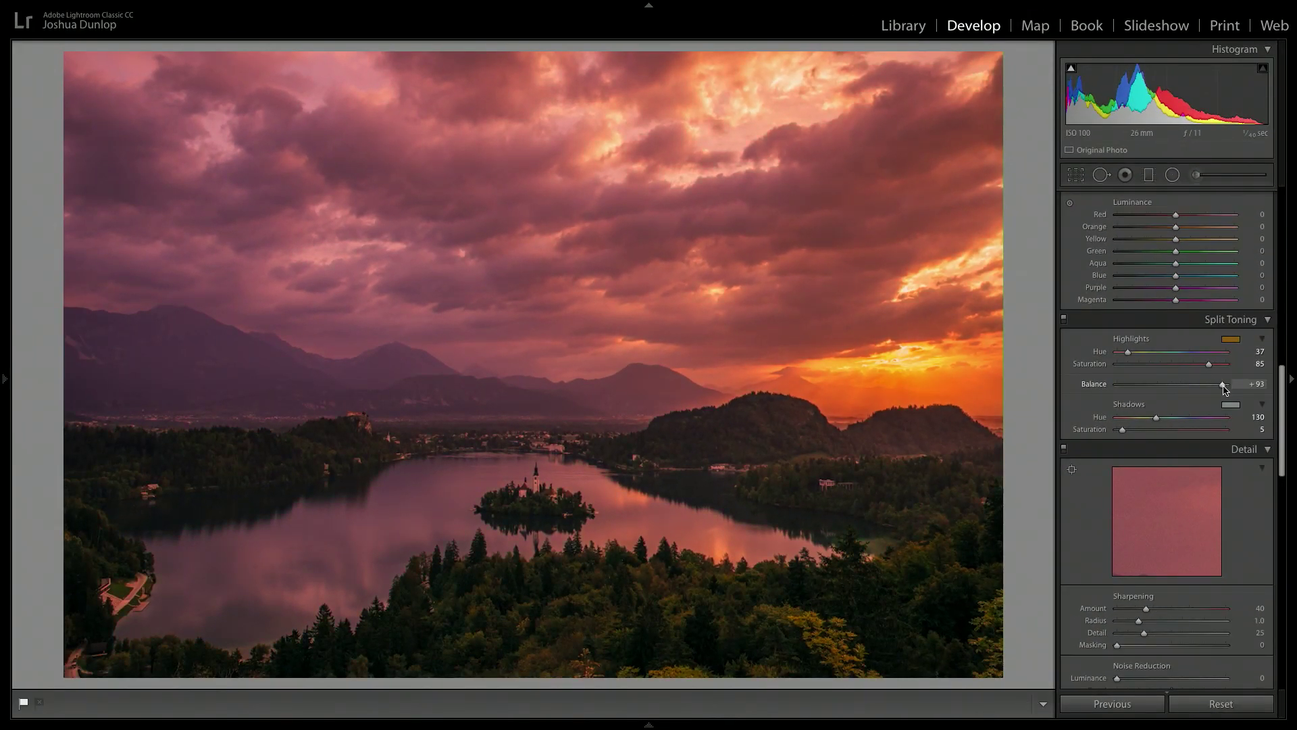
left_click_drag(1224, 391, 1171, 393)
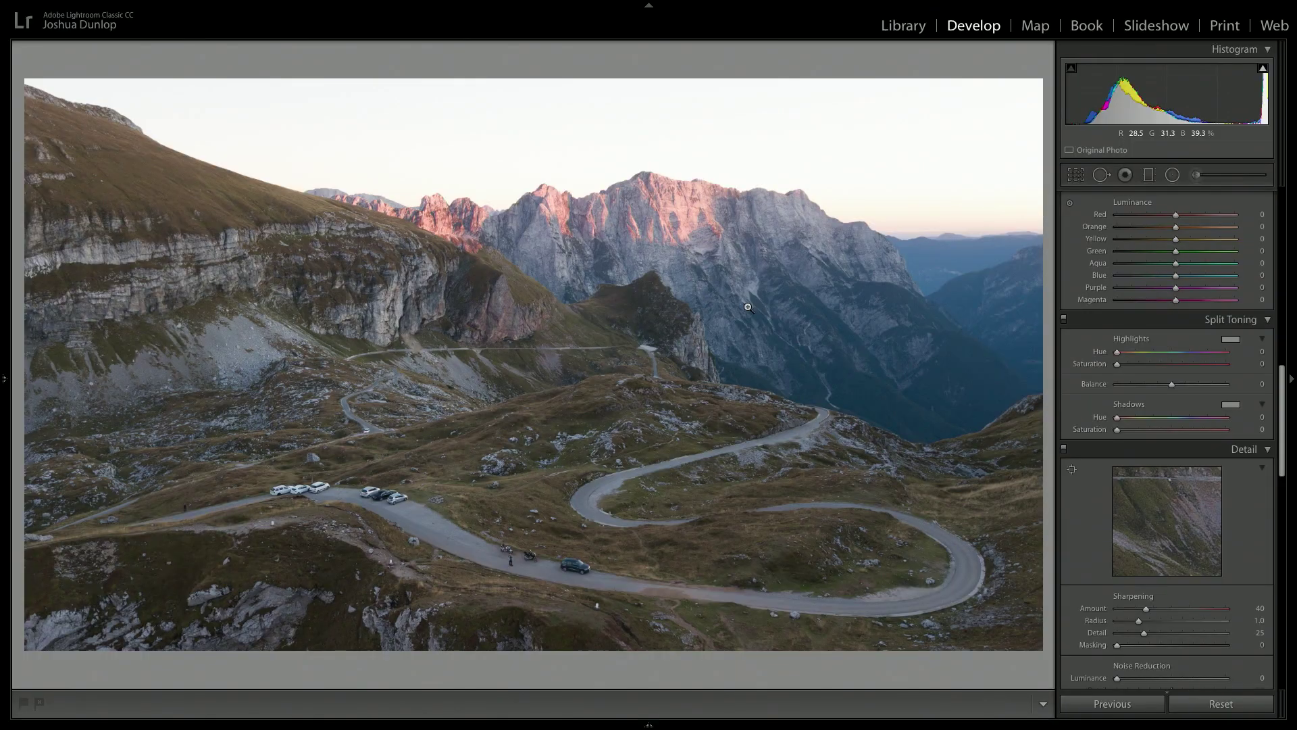
- Zoom to the person beside the motorbikes and heal them off the road with Spot Removal
left_click(257, 467)
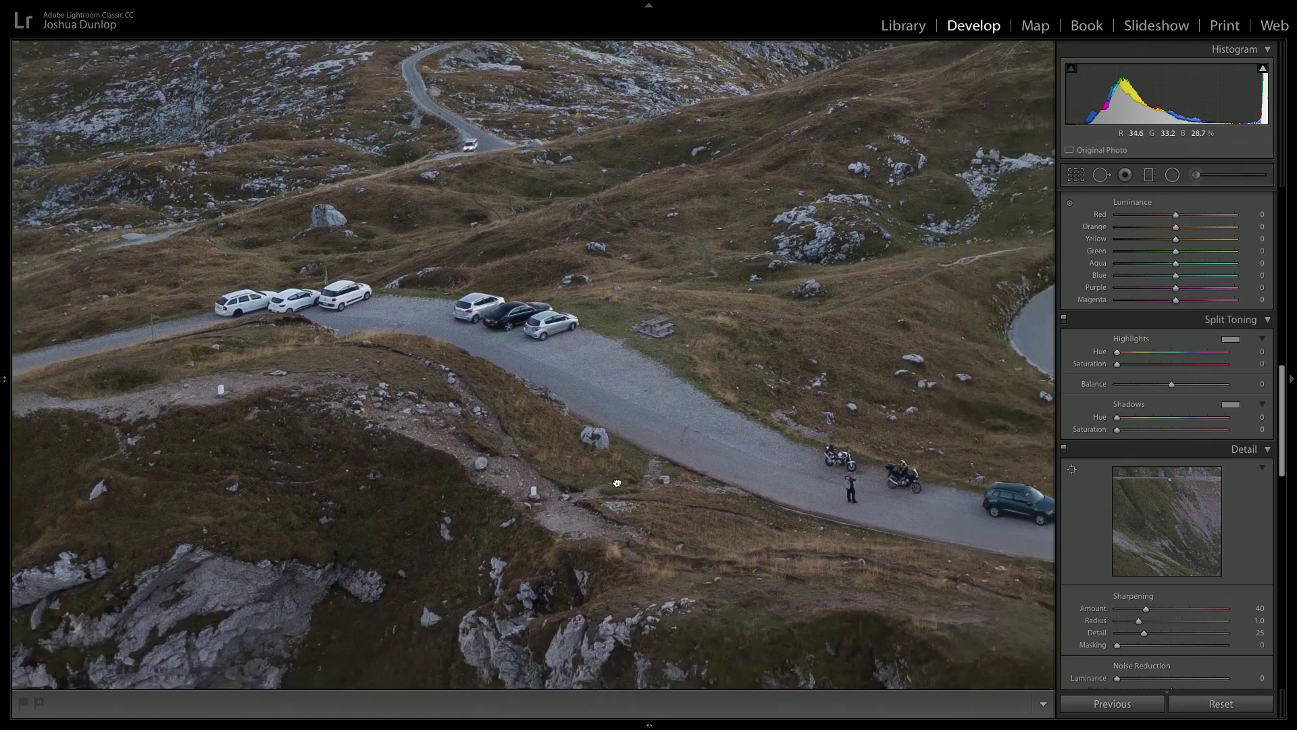
left_click_drag(617, 482, 403, 452)
left_click(1101, 174)
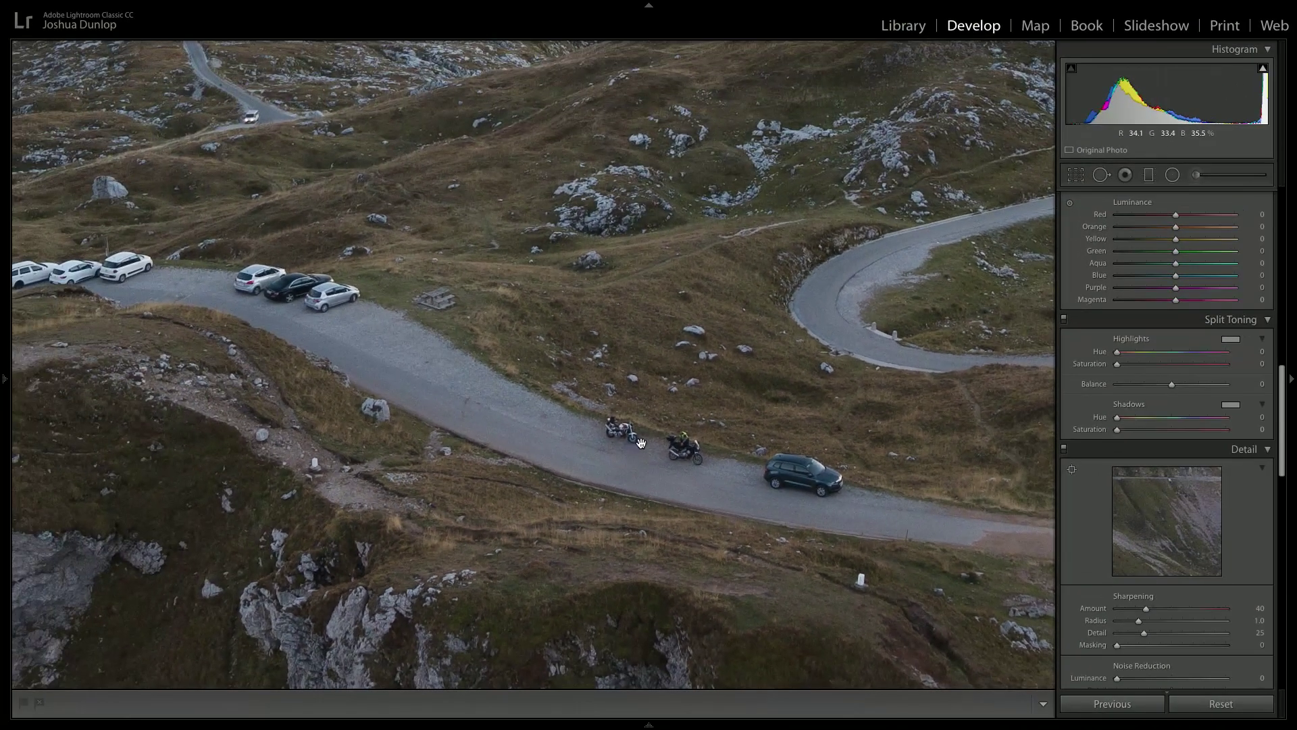
key("ctrl+z")
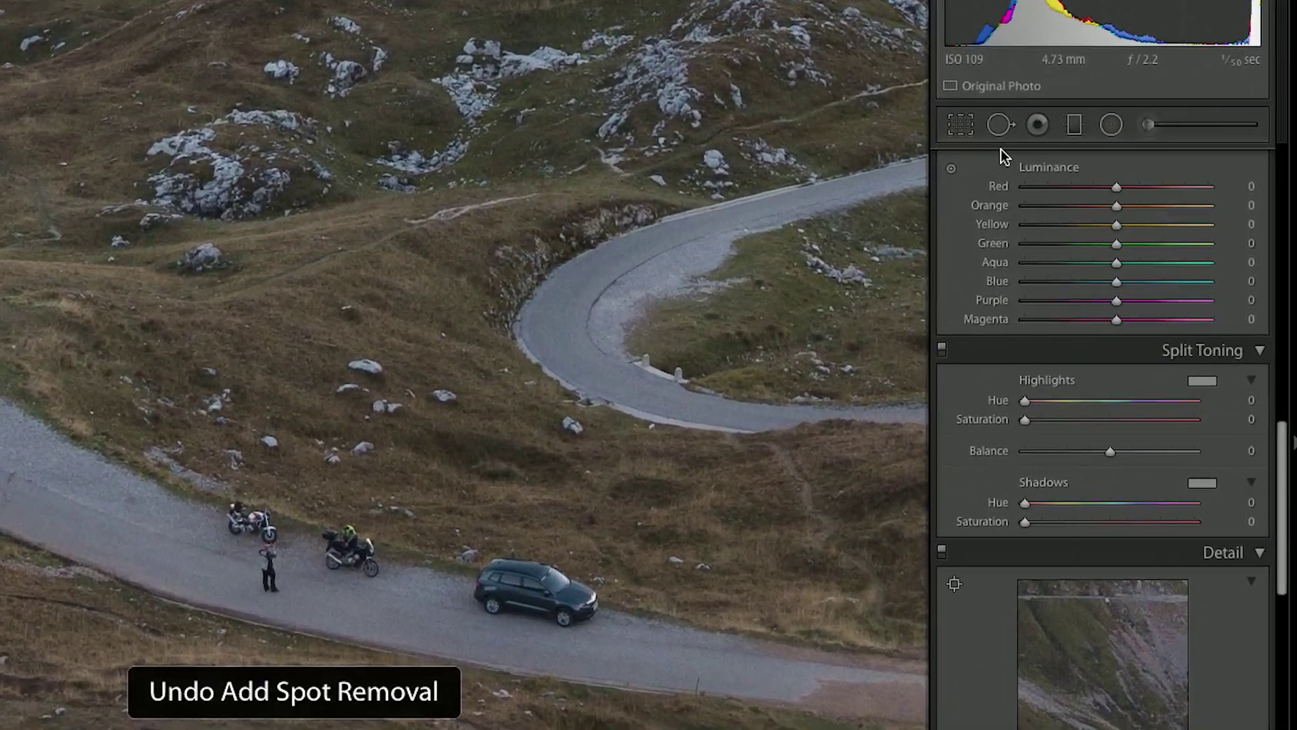
scroll(229, 563, "down", 5)
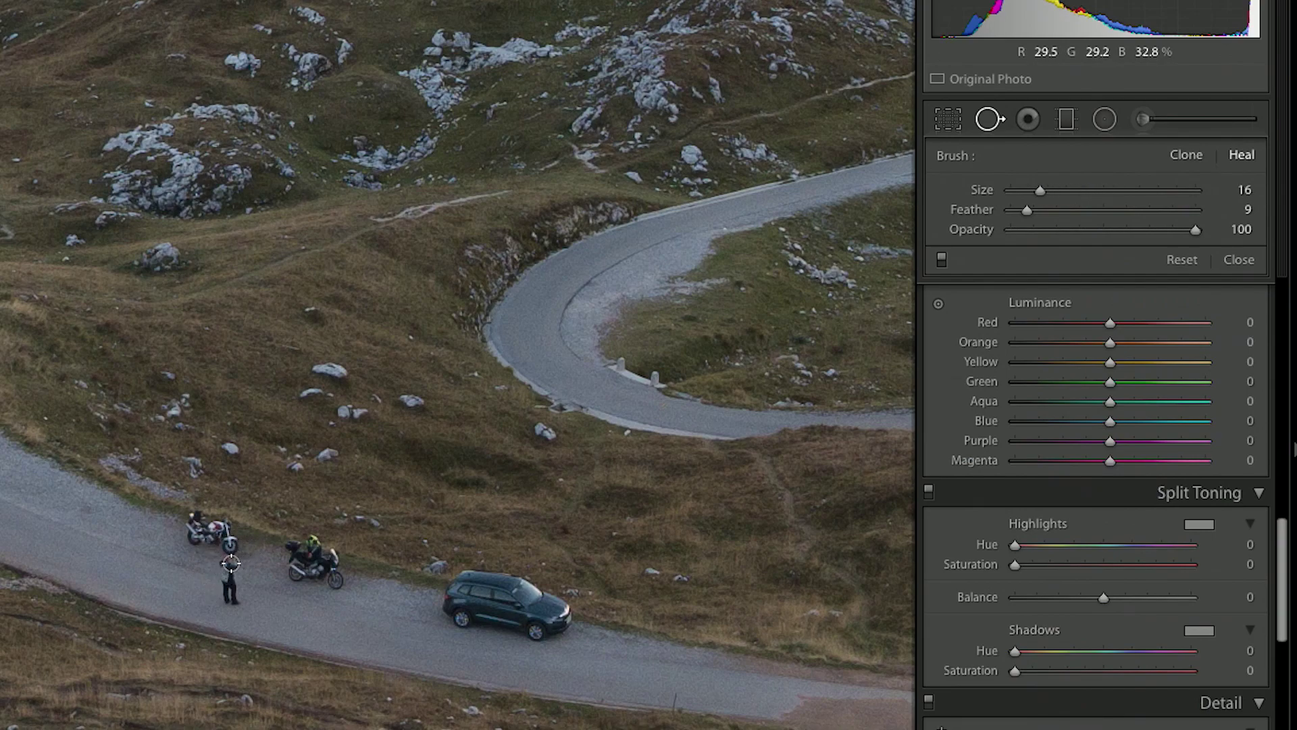
left_click_drag(227, 564, 228, 575)
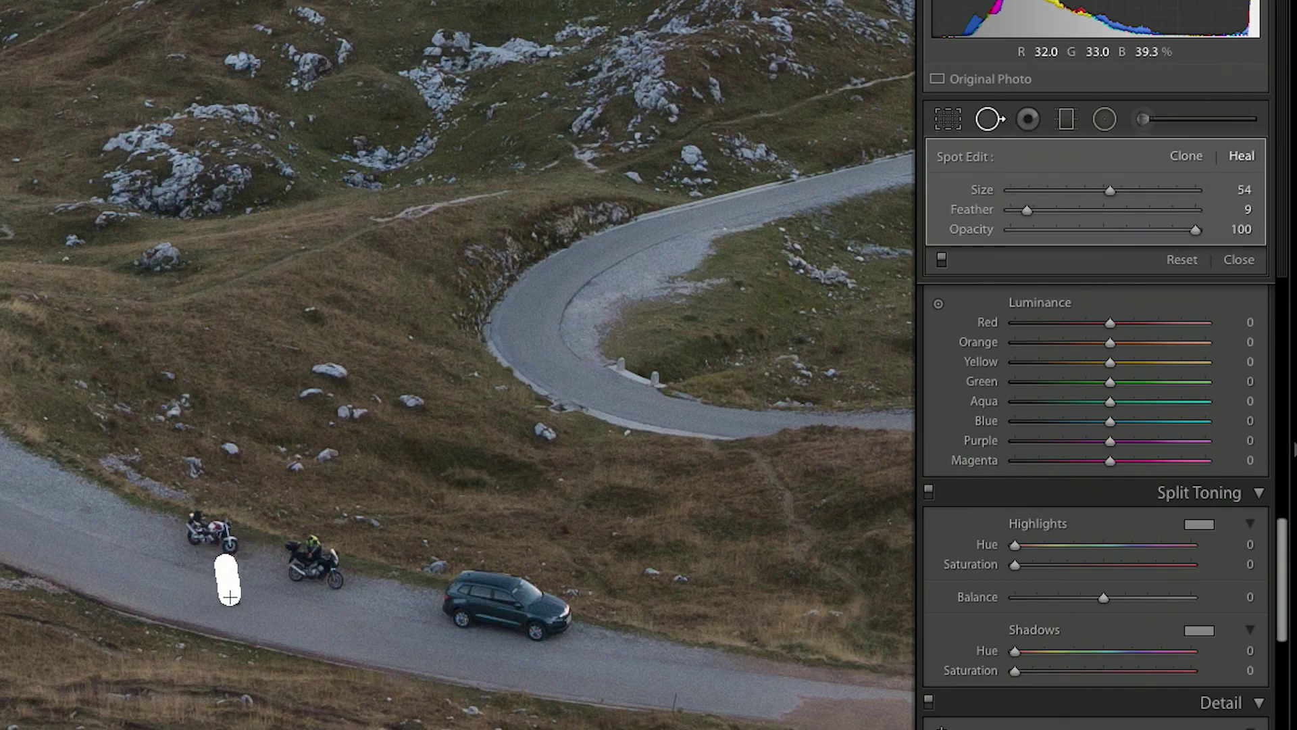
left_click_drag(227, 569, 227, 571)
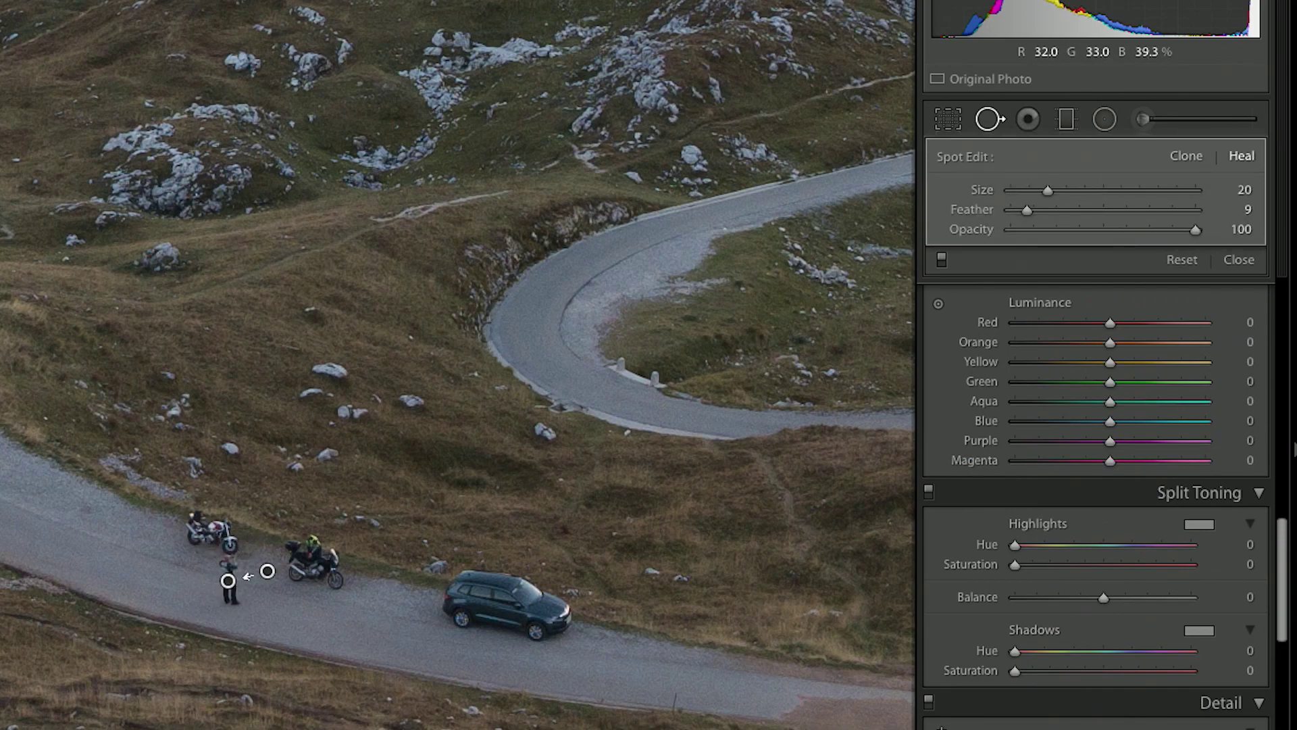
key("q")
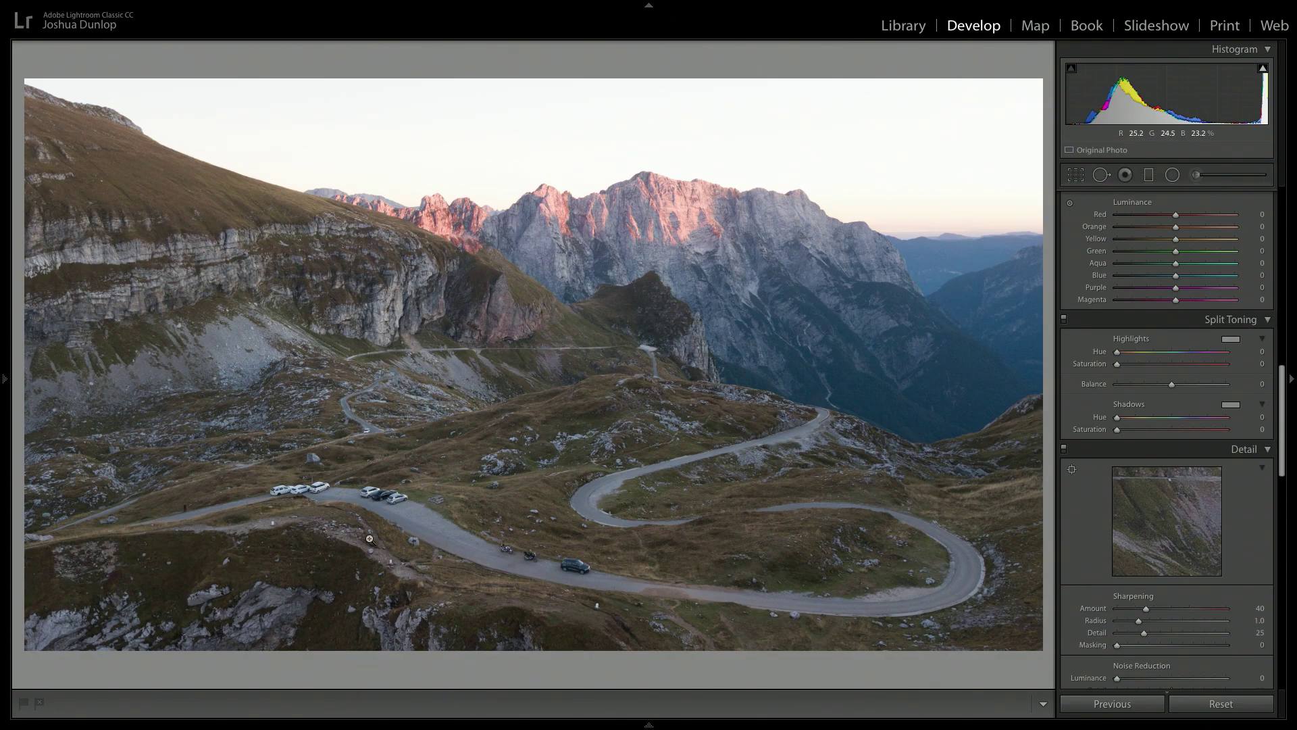
left_click(175, 505)
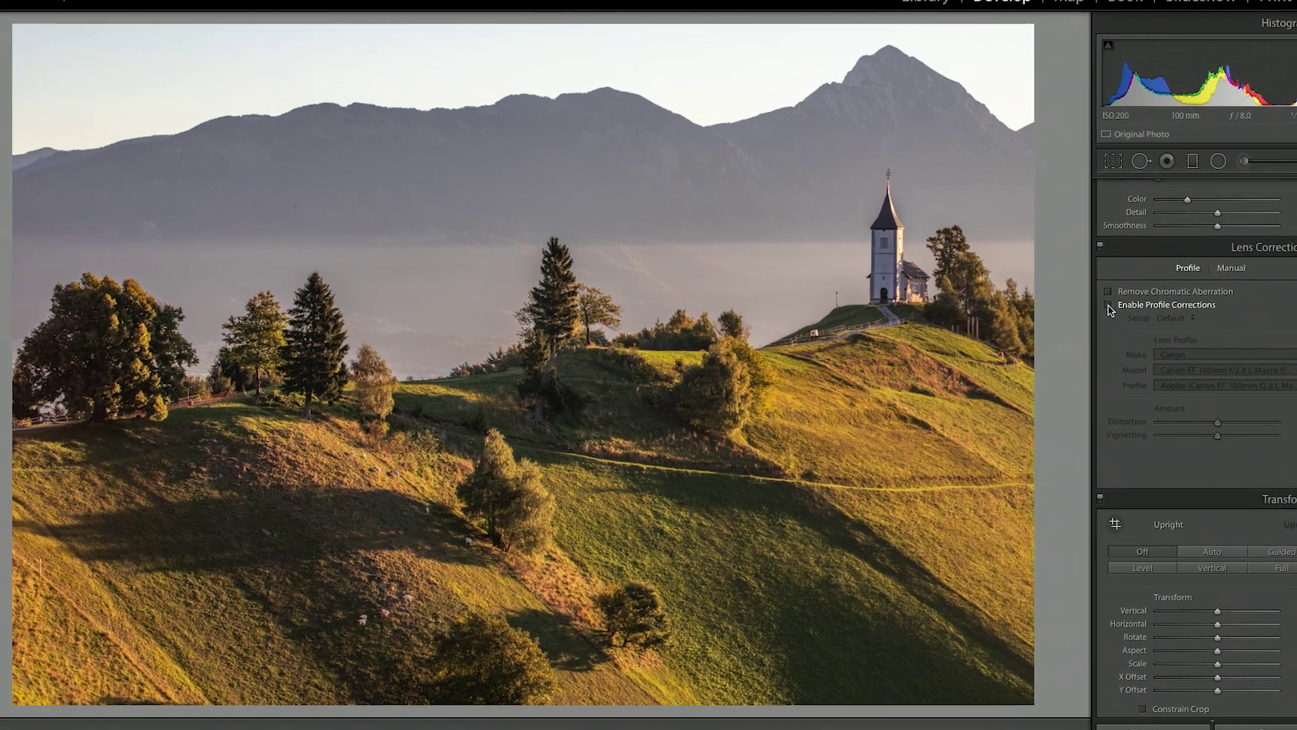
- Compare profile corrections on the church photo, then enable them and test Vignetting on the city view
left_click(1072, 310)
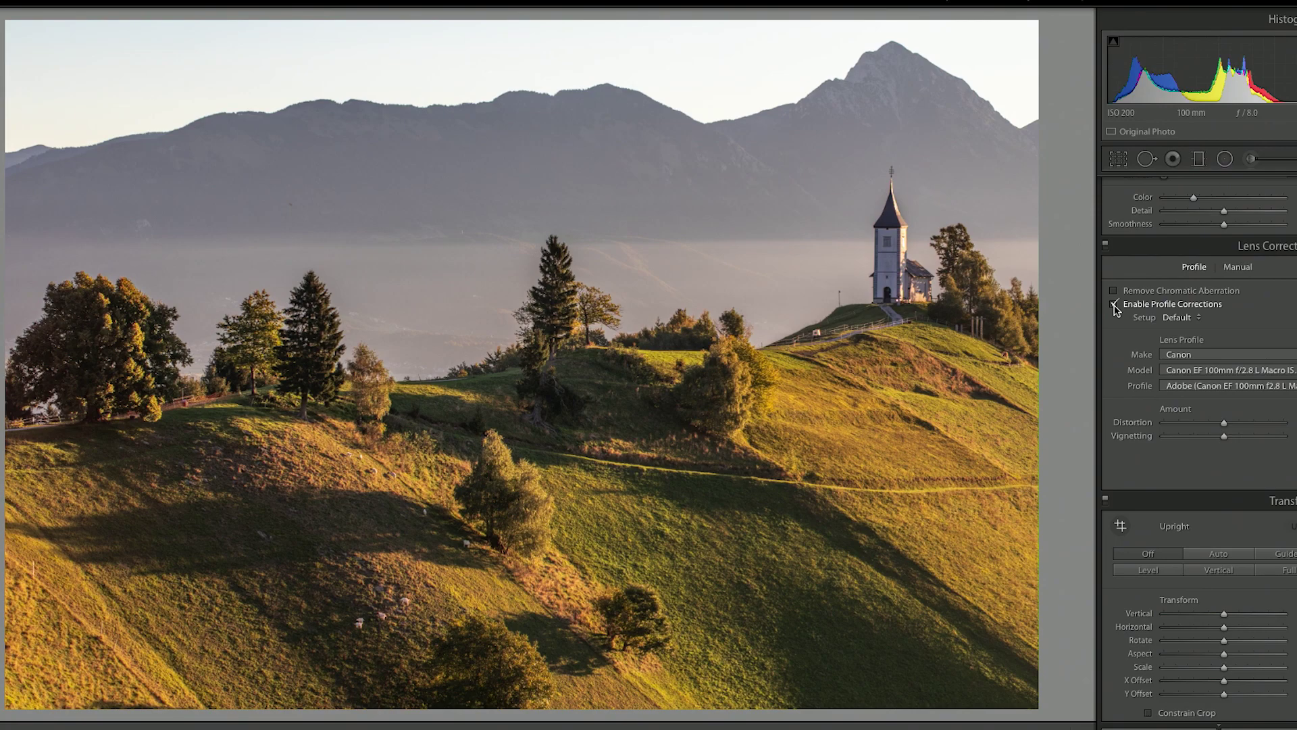
left_click(1114, 305)
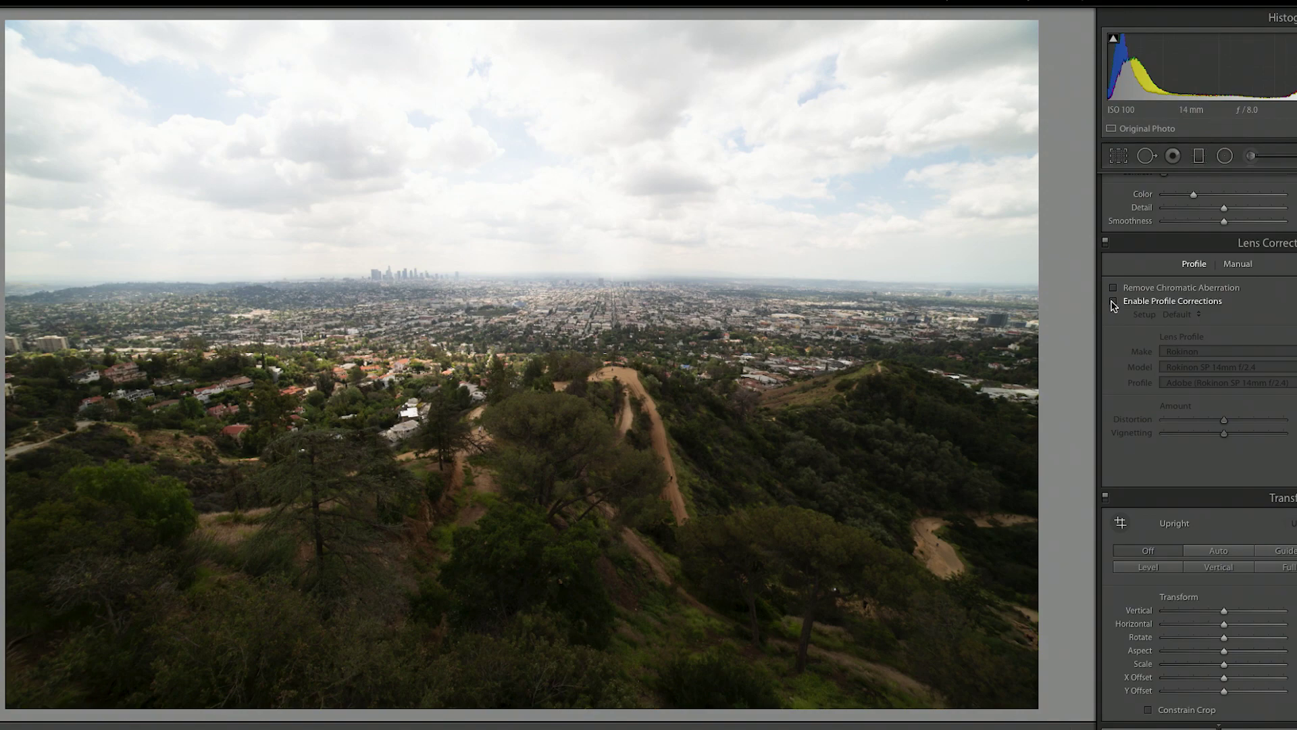
left_click(1114, 306)
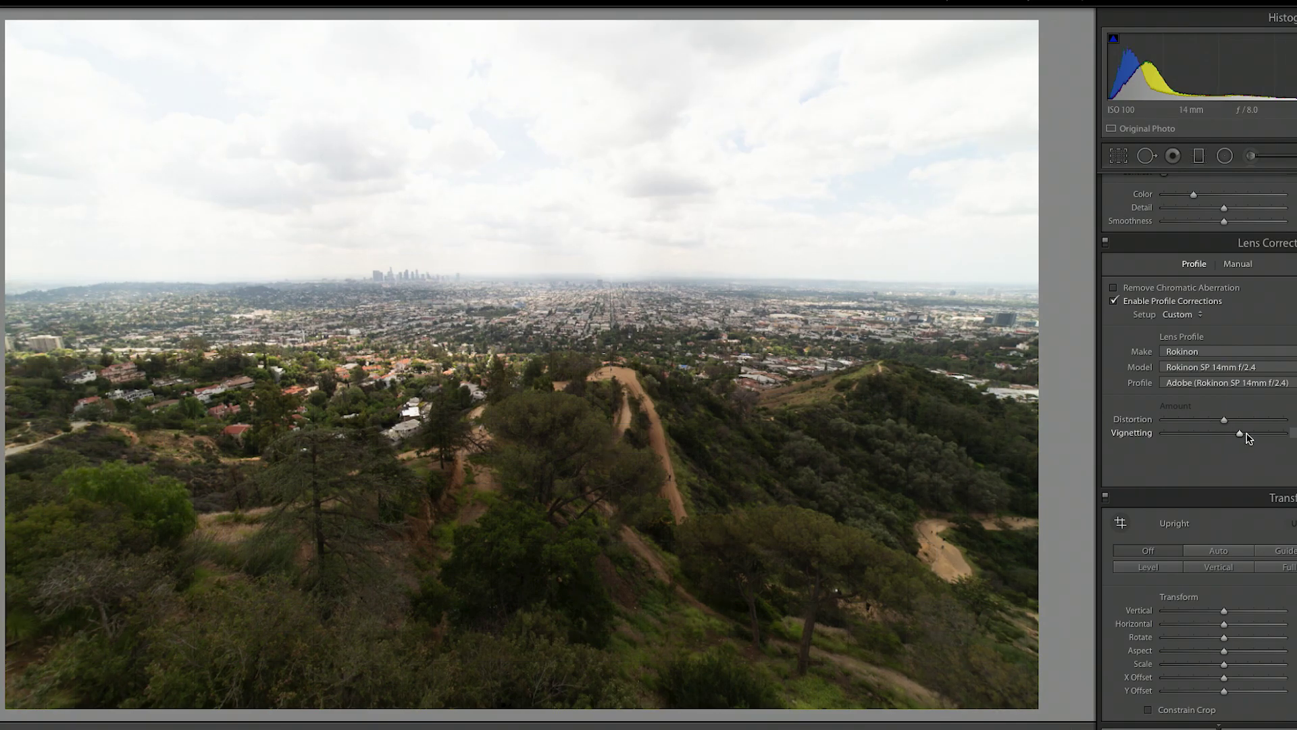
left_click_drag(1266, 434, 1224, 433)
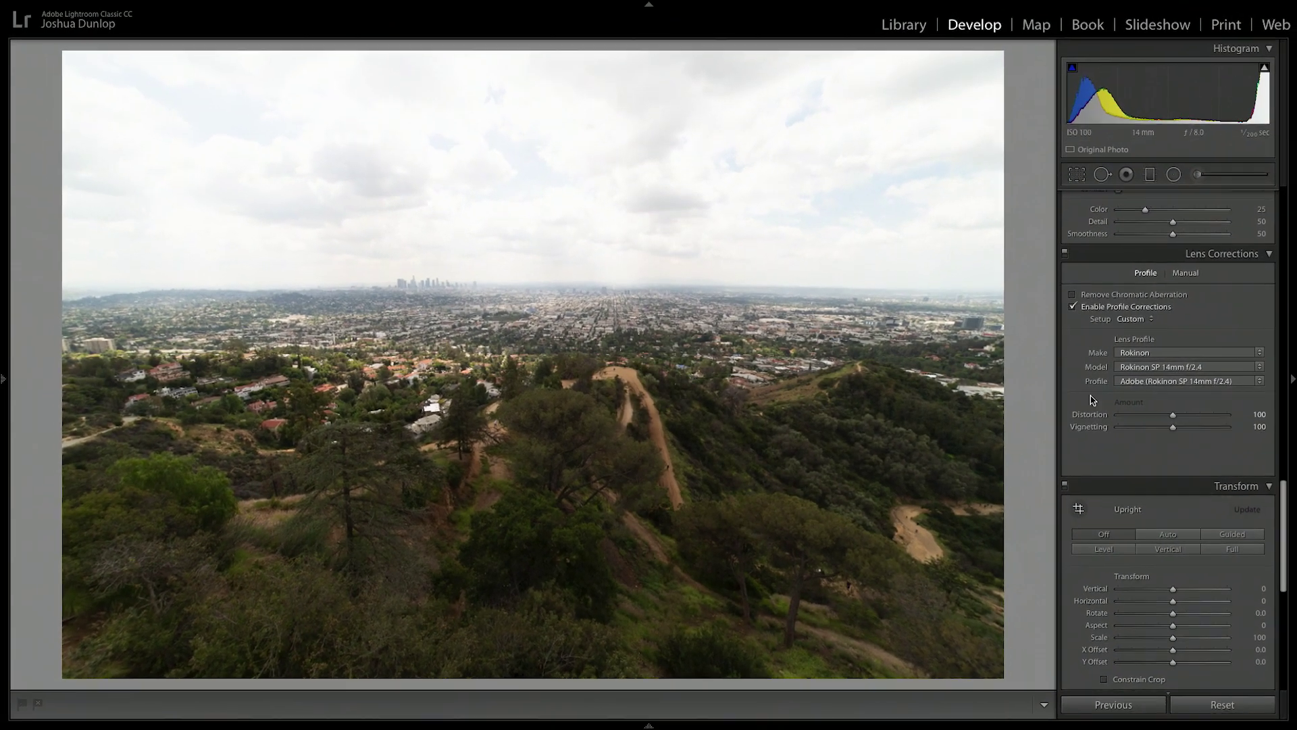
- Set Post-Crop Vignetting Amount to -18 to darken the city view's corners
scroll(1162, 445, "down", 10)
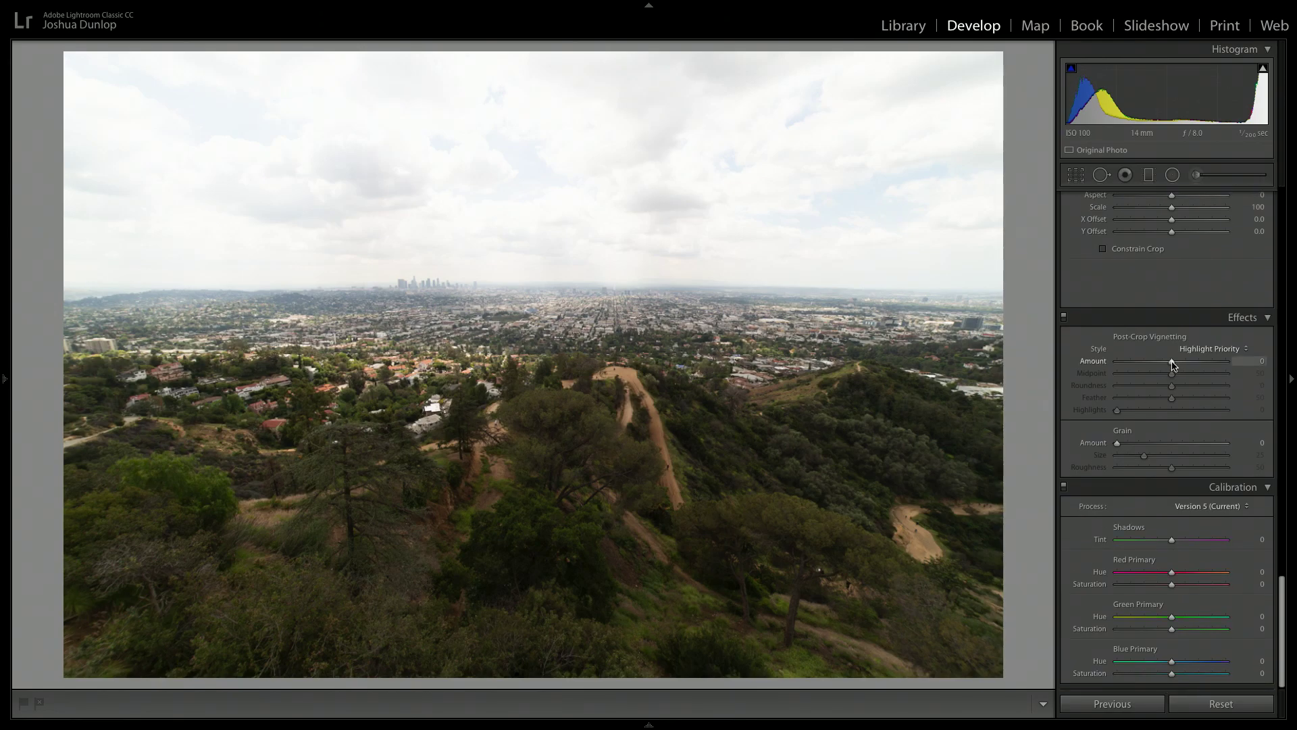
left_click_drag(1171, 361, 1161, 364)
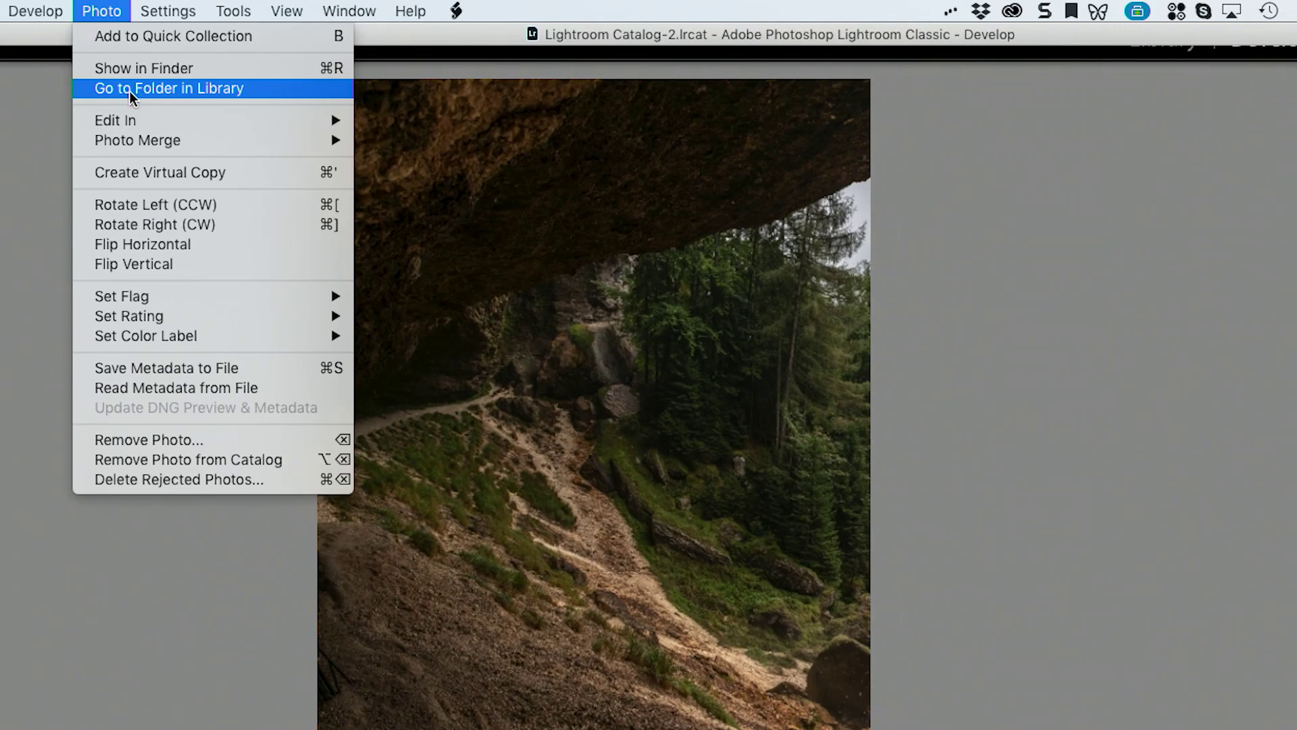
- Start a Photo Merge > Panorama of the nine selected waterfall shots
mouse_move(229, 84)
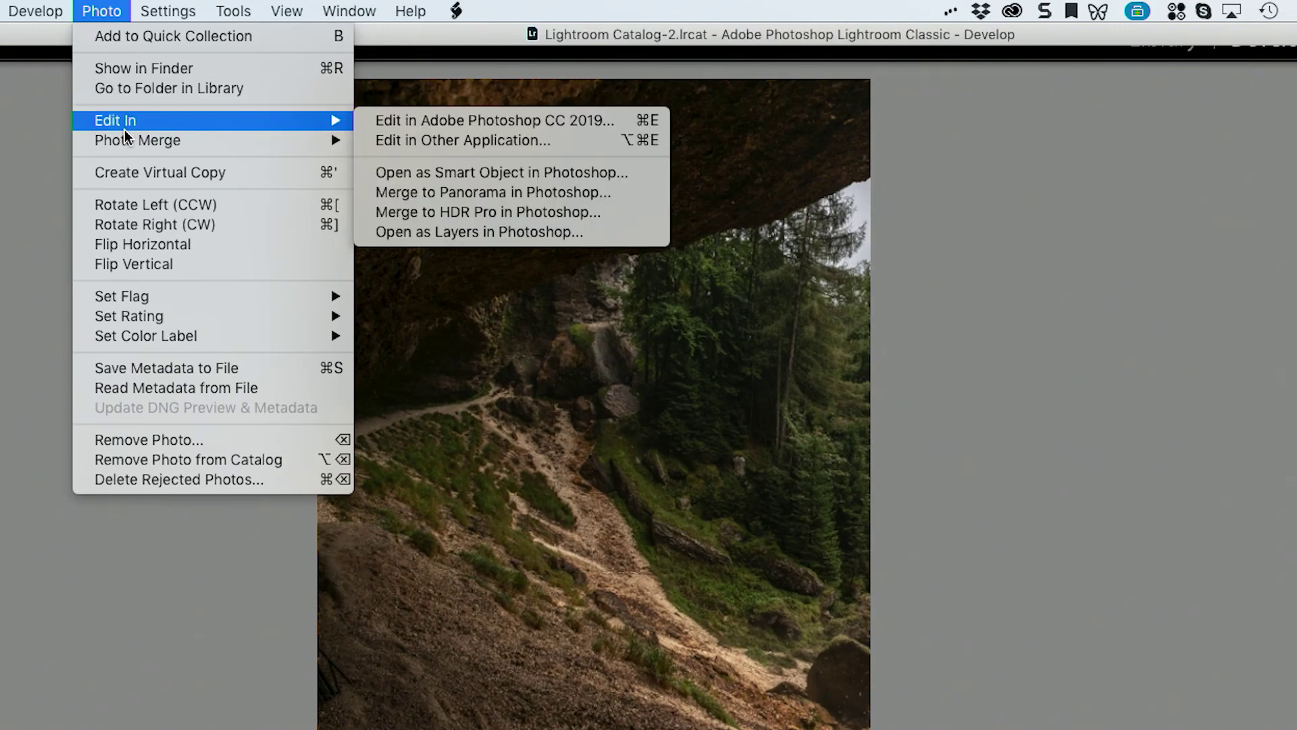
mouse_move(138, 140)
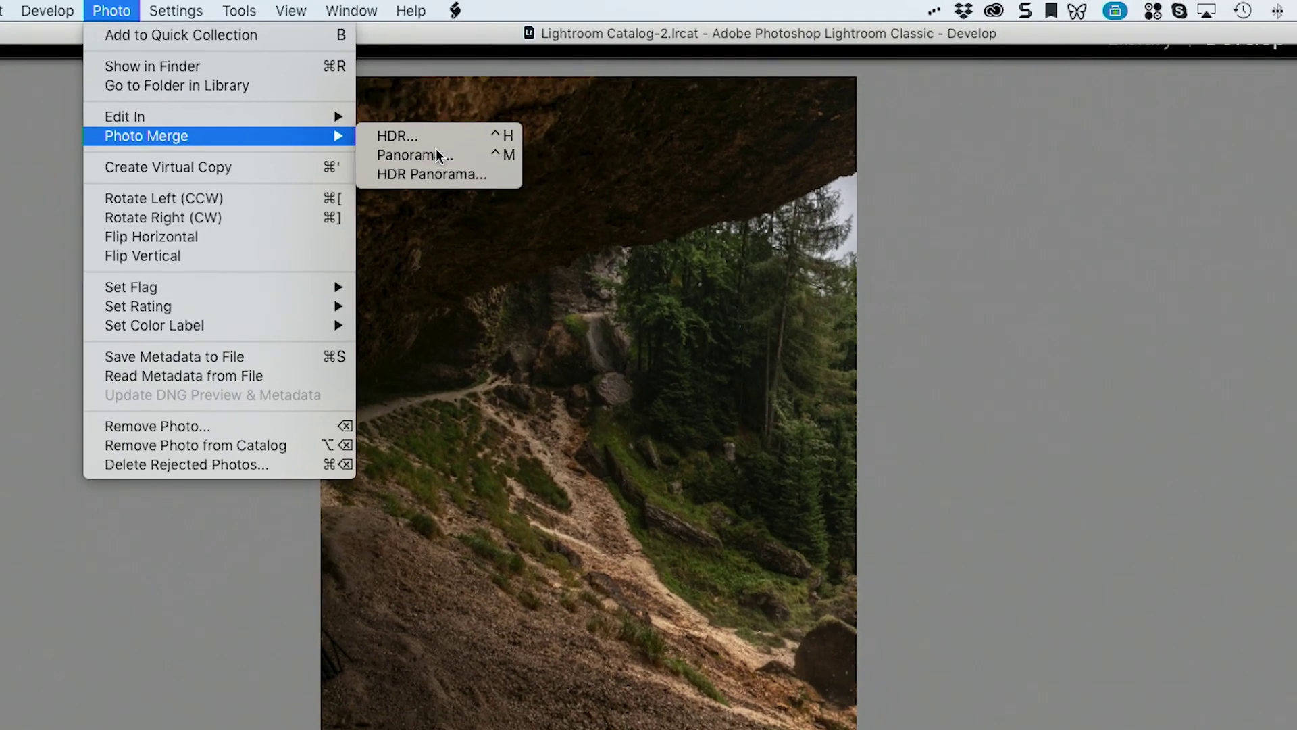
left_click(436, 151)
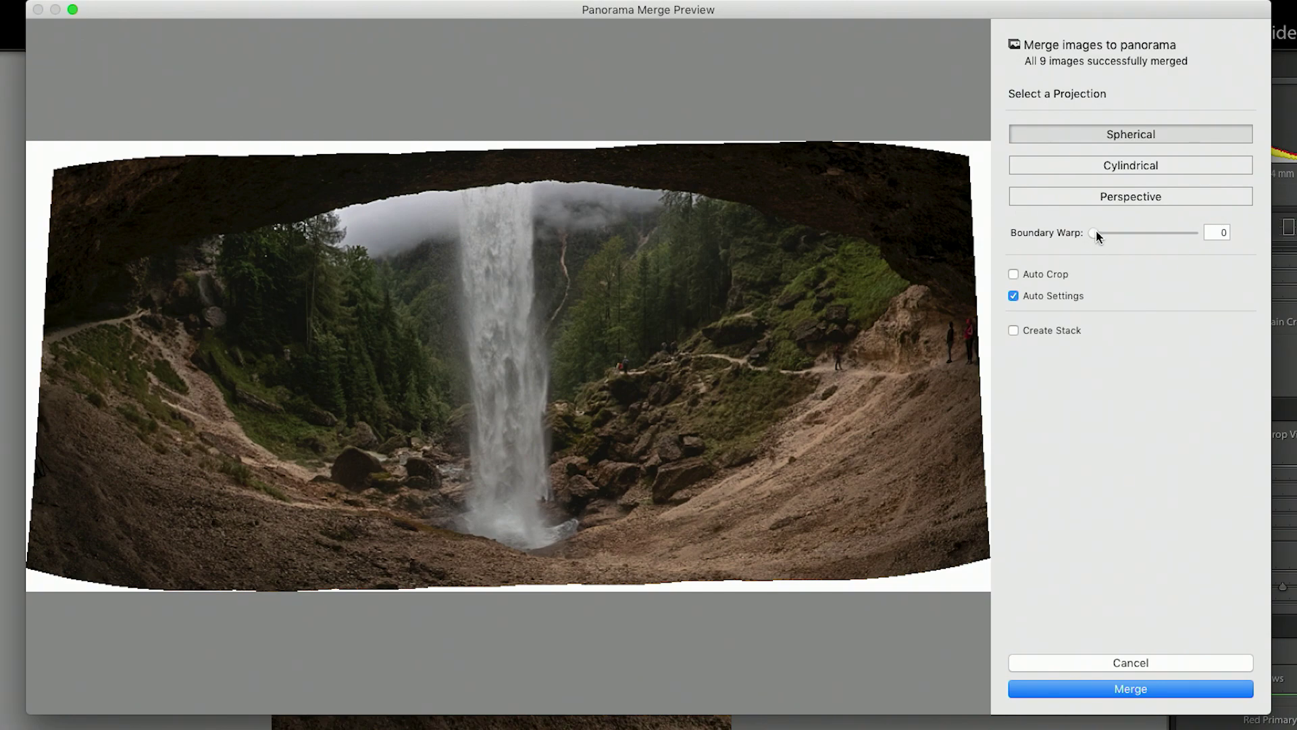
- Raise the panorama's Boundary Warp from 3 to 32 so the edges fill the frame
left_click_drag(1096, 233, 1232, 234)
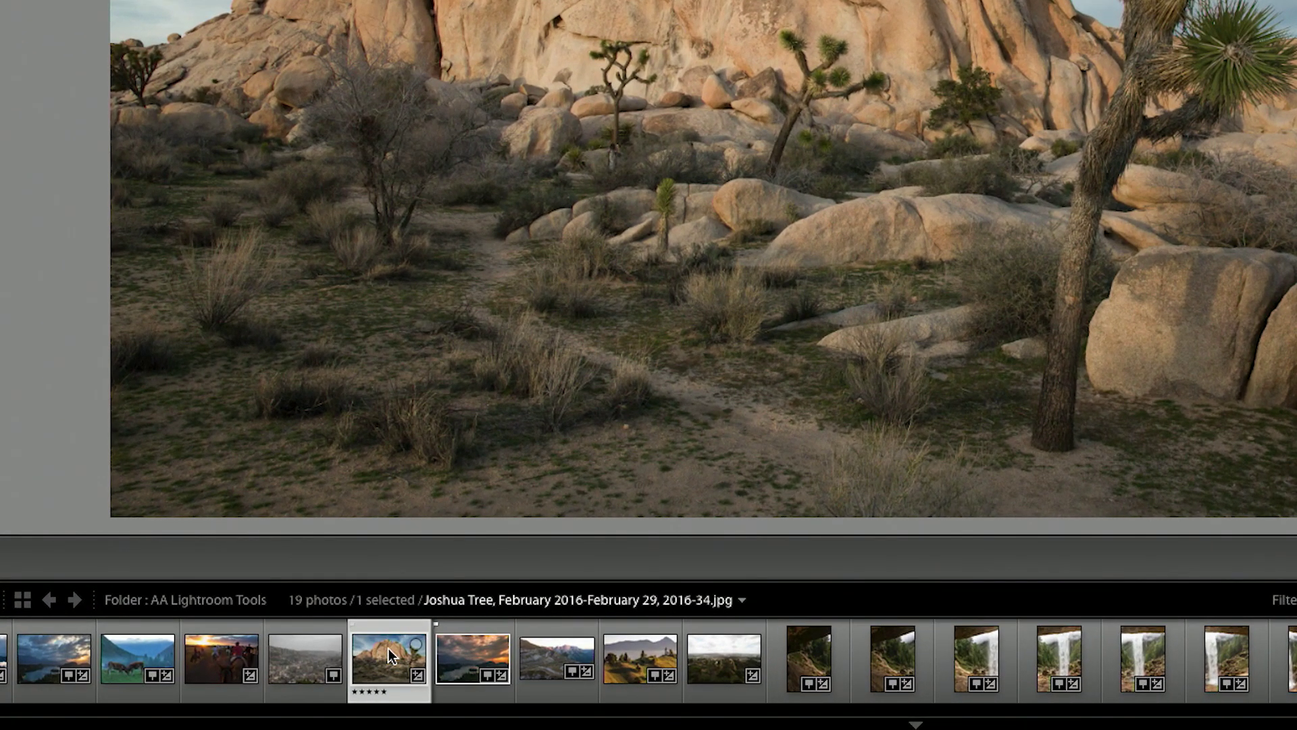
- Create a virtual copy of the Joshua Tree photo and edit it in Develop
right_click(309, 677)
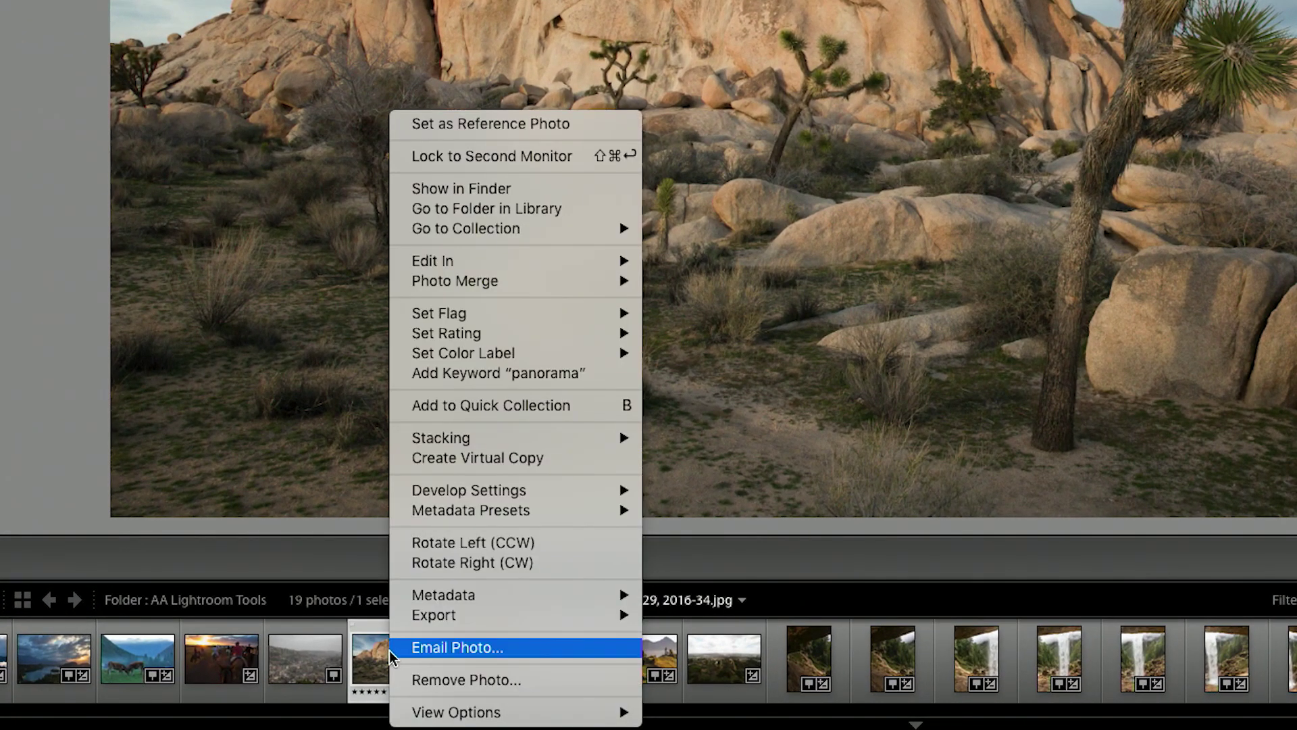
left_click(534, 457)
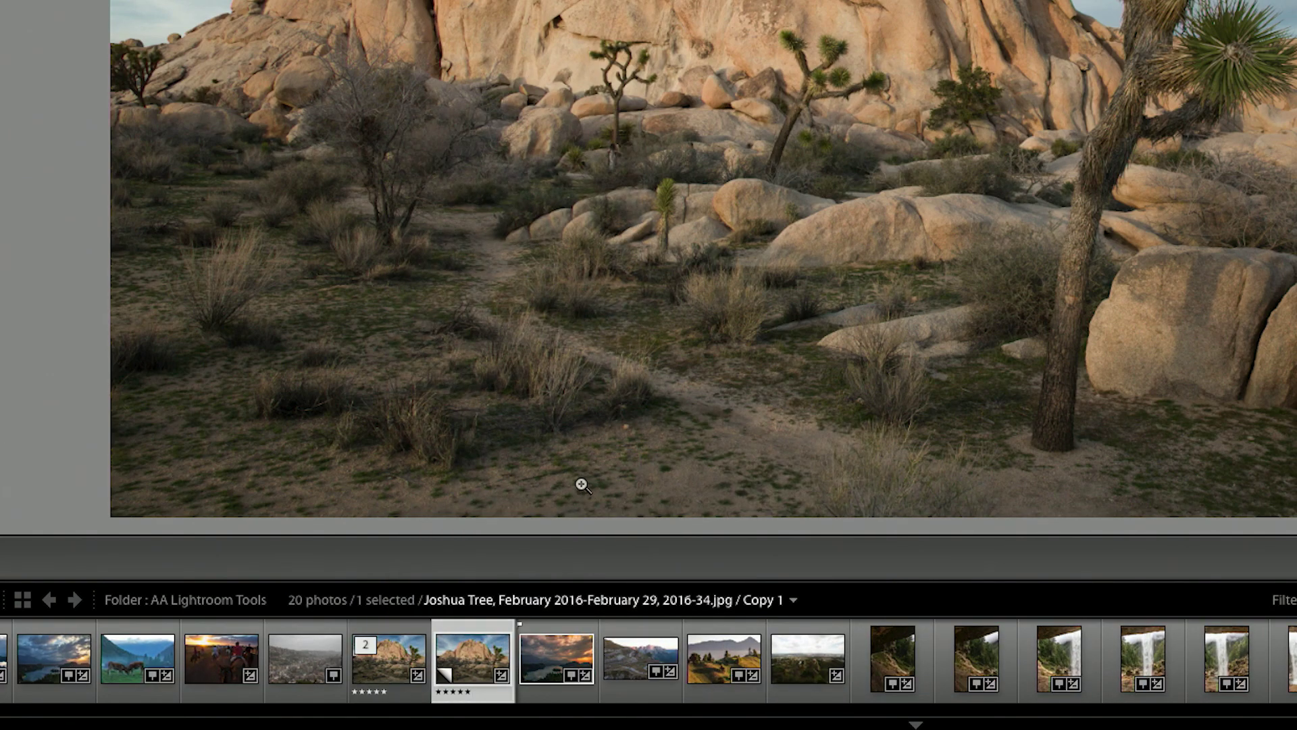
key("d")
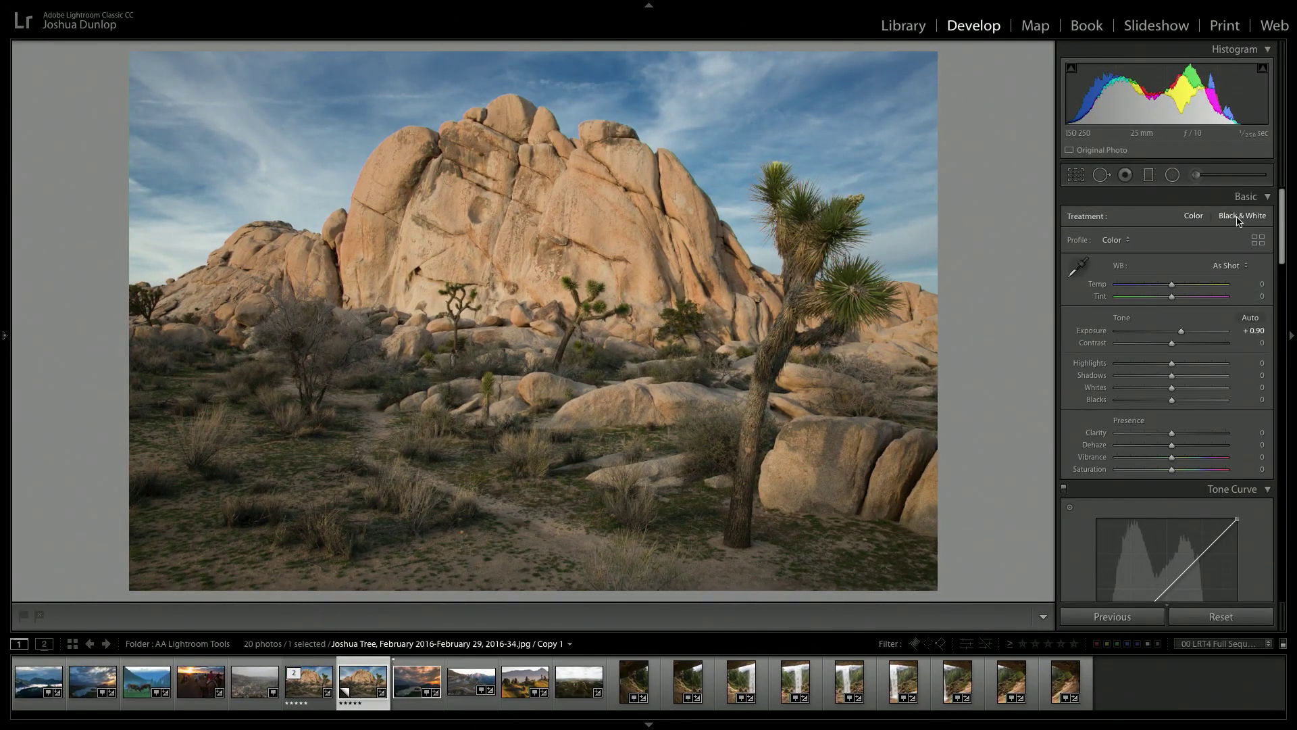
- Make the copy black and white with the B&W 06 profile, then return to the colour original
left_click(1239, 218)
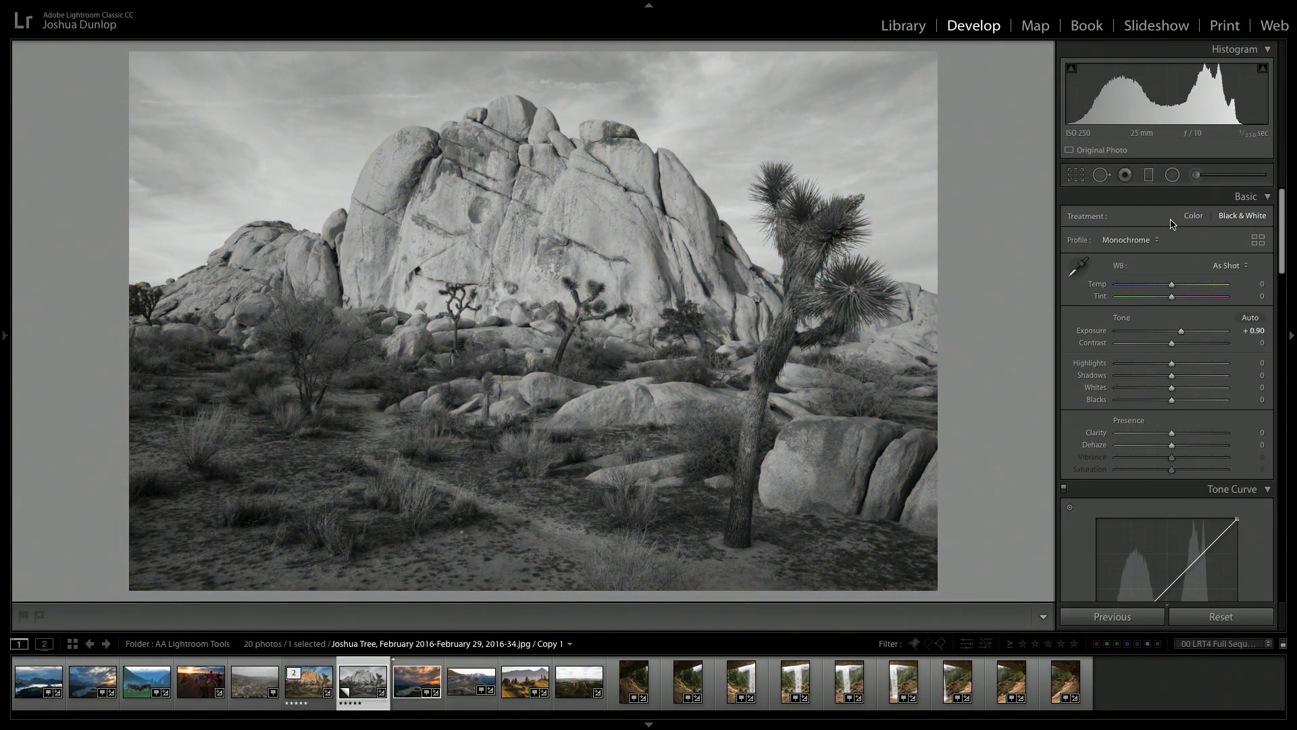
left_click(1257, 239)
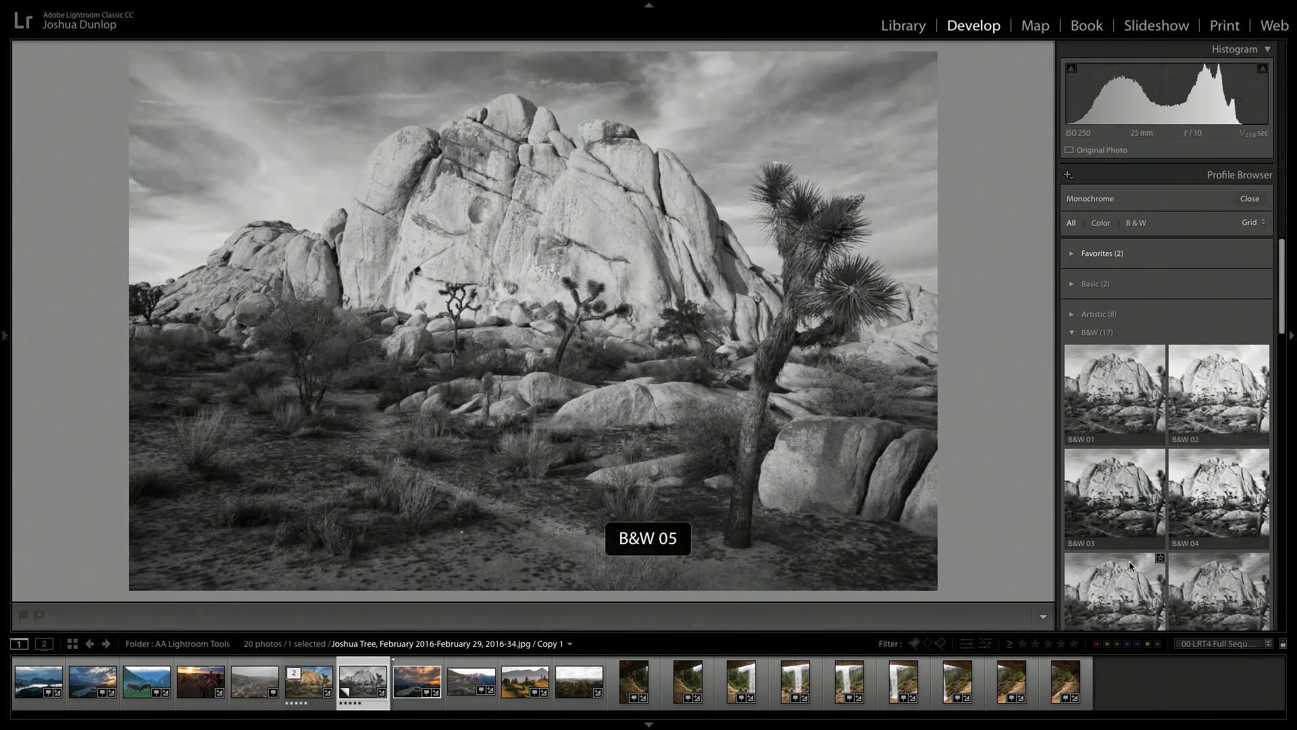
left_click(1227, 569)
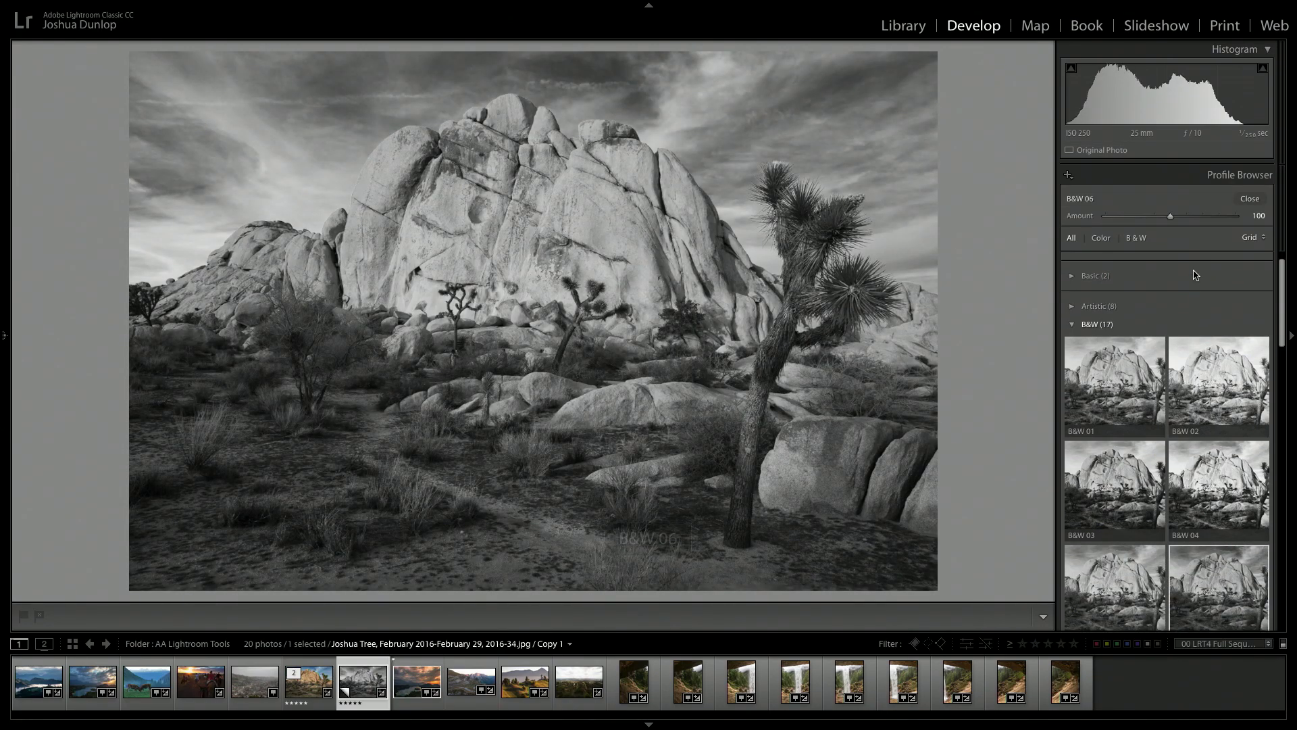
left_click(1249, 198)
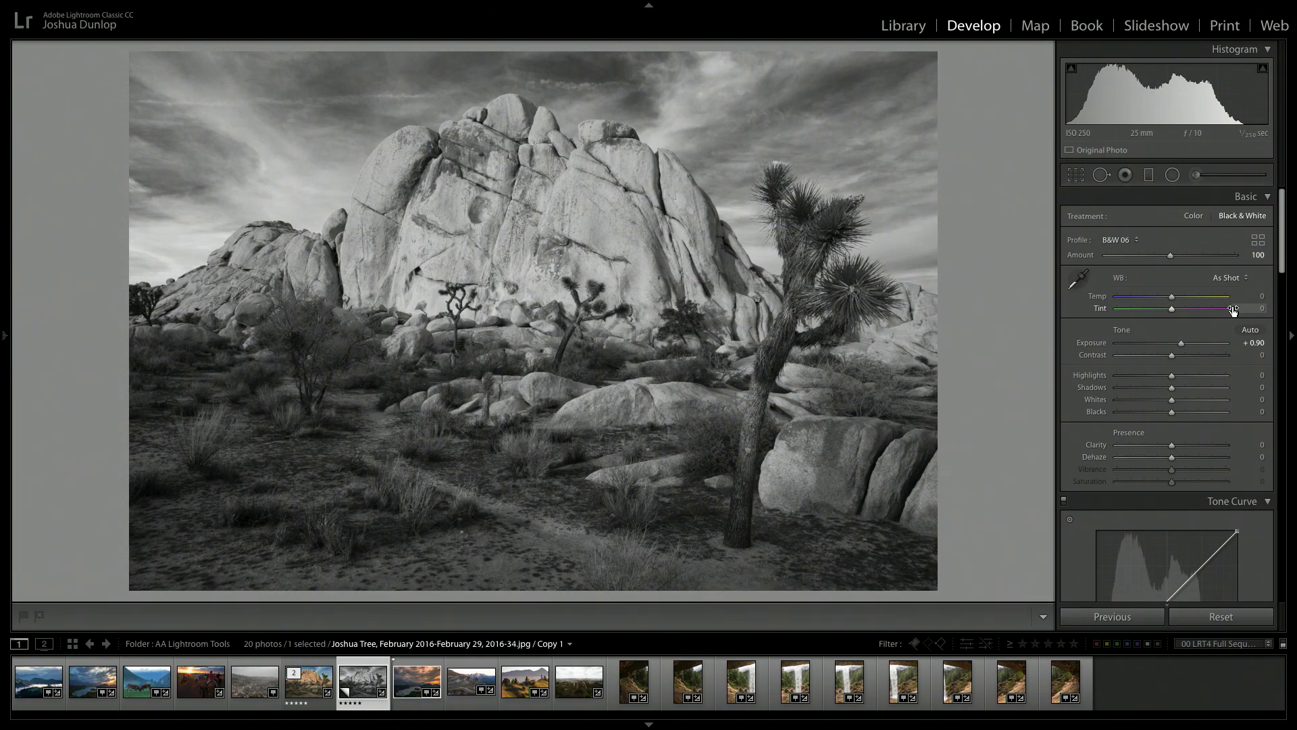
key("Left")
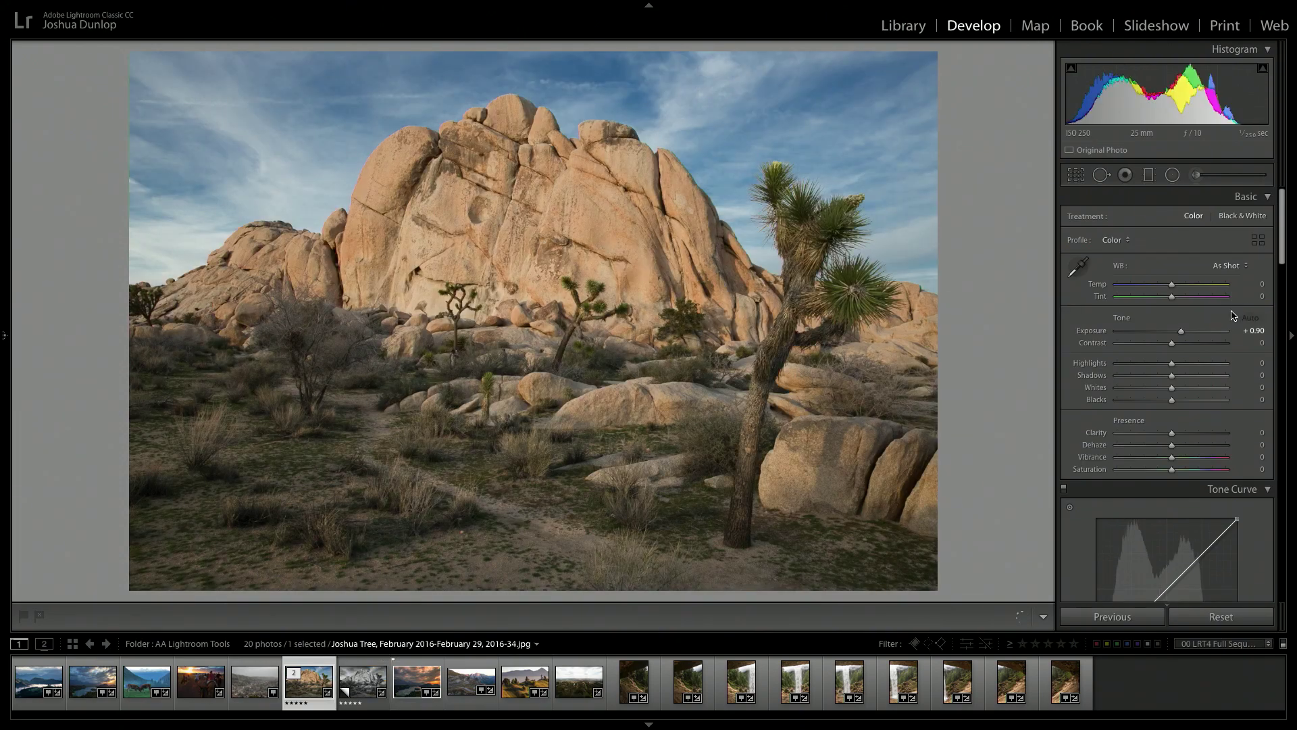